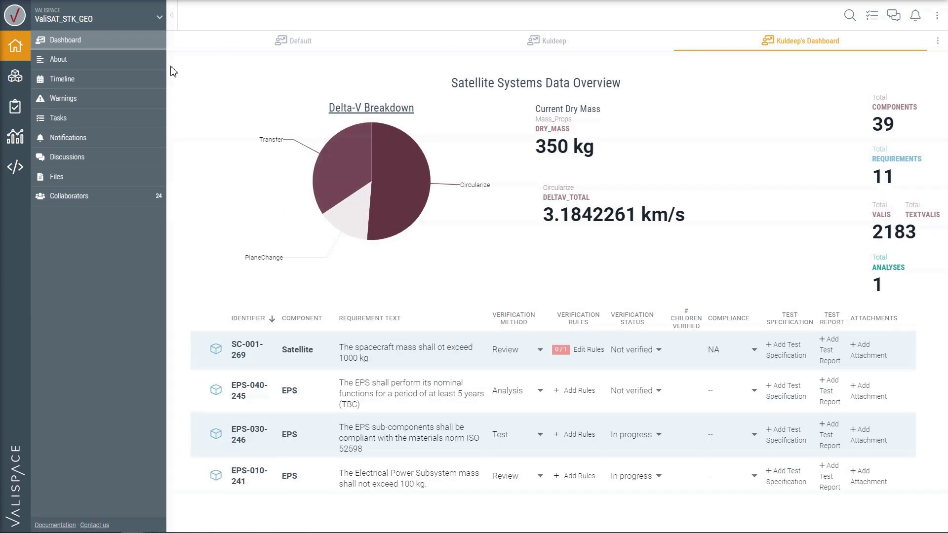
Step: Review the fully expanded component tree, then show each requirement's verification method, status and compliance
left_click(21, 51)
left_click(15, 77)
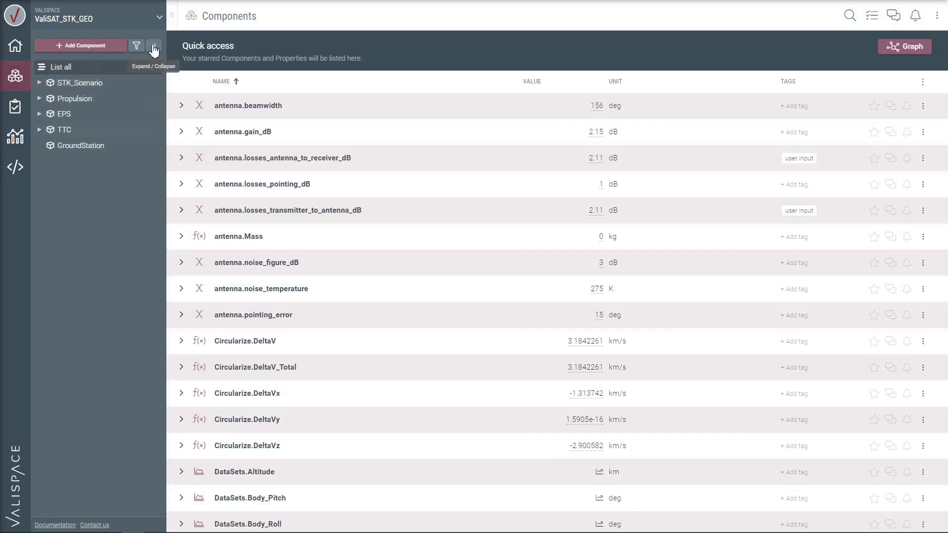
left_click(155, 48)
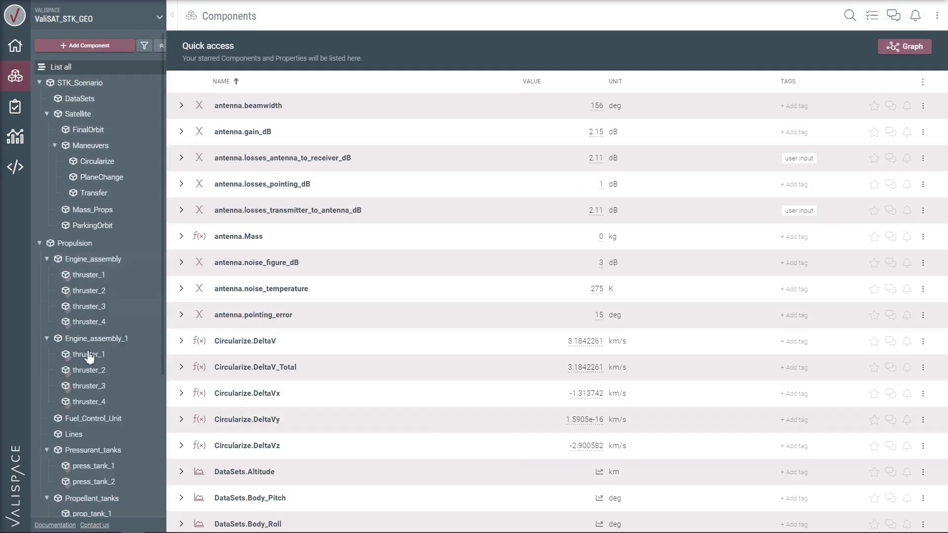
scroll(94, 418, "down", 4)
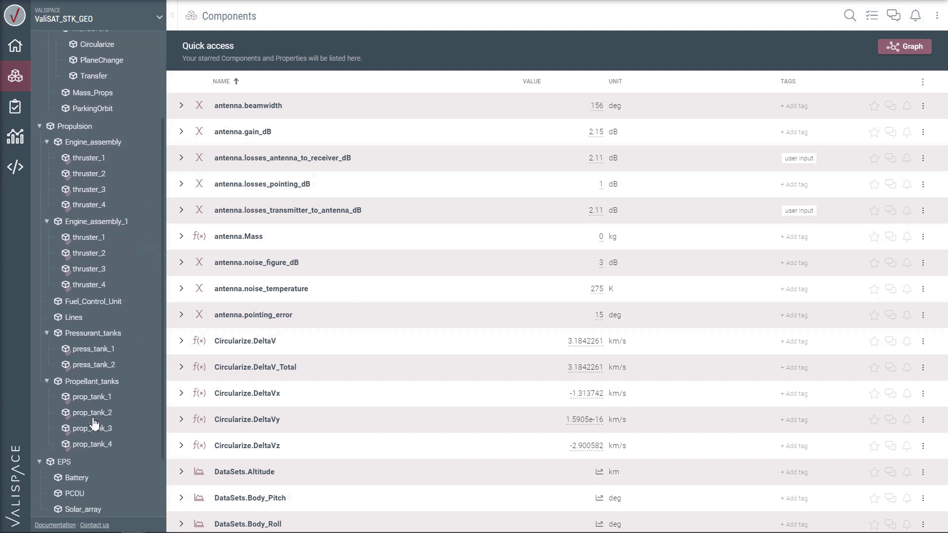
scroll(94, 419, "up", 4)
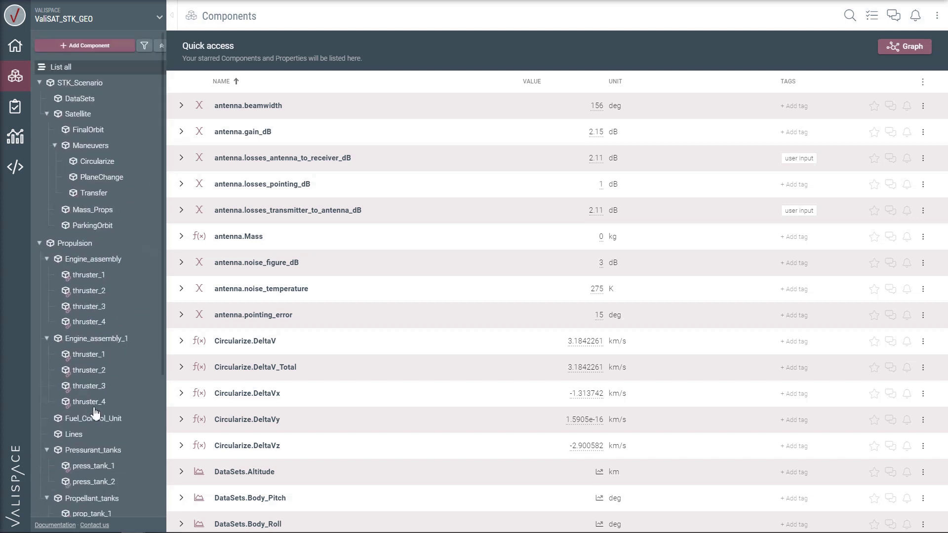
left_click(16, 109)
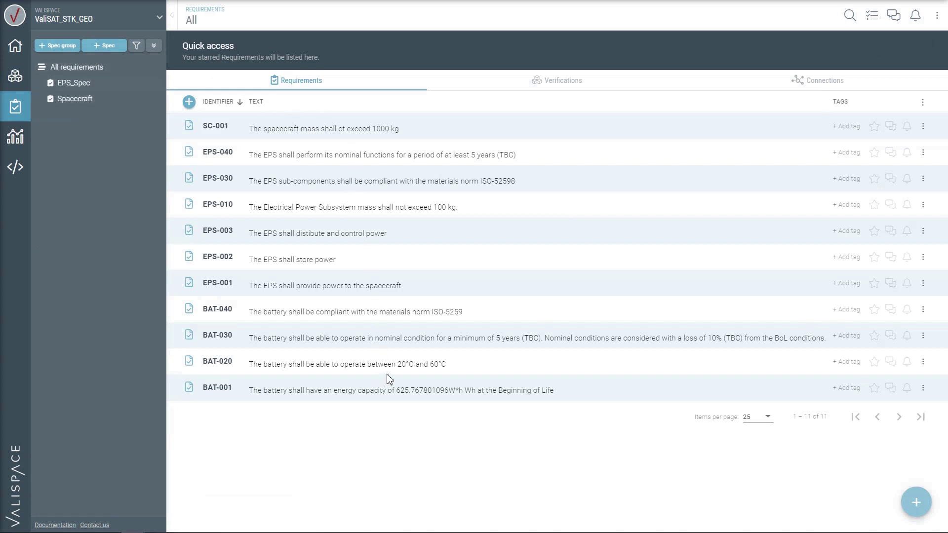
left_click(571, 81)
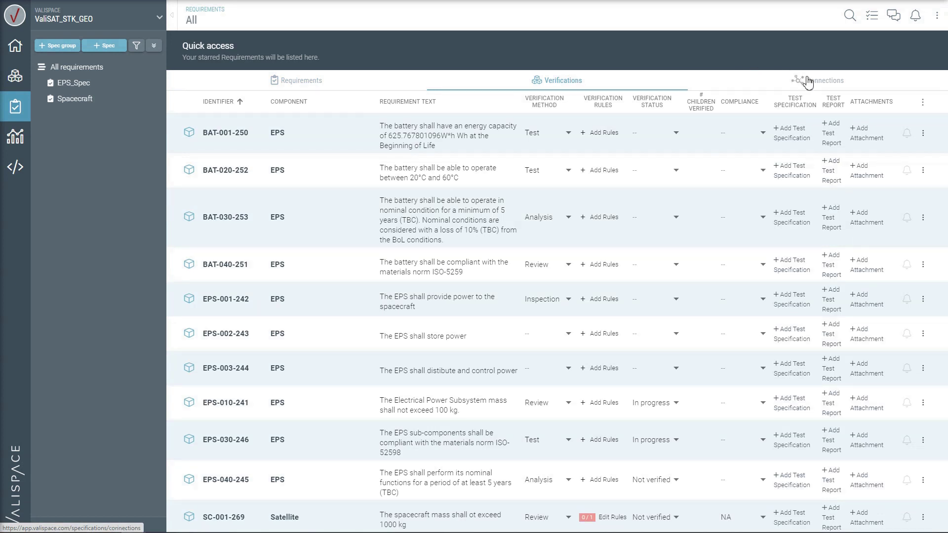
Step: In the Analysis document, set the doughnut chart block's value to Maneuvers.DeltaV
left_click(16, 136)
left_click(228, 105)
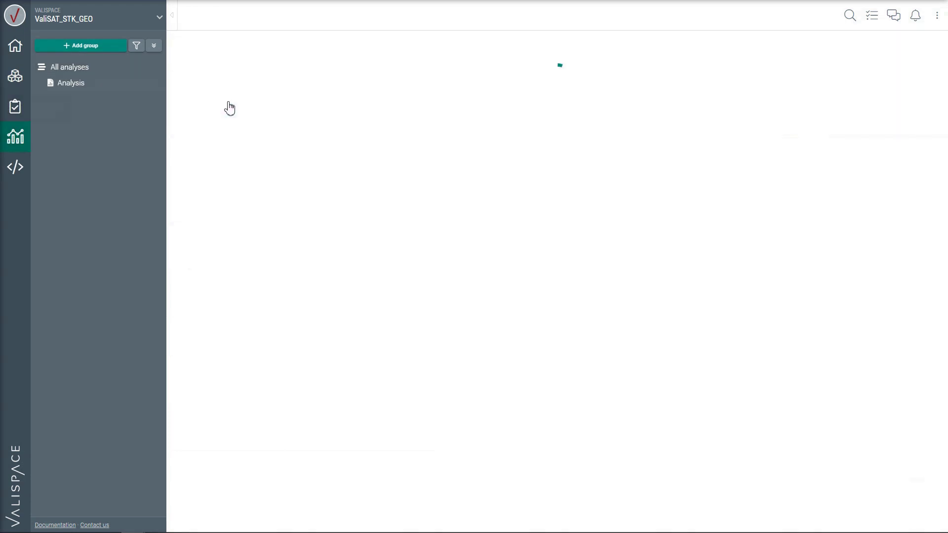
left_click(557, 228)
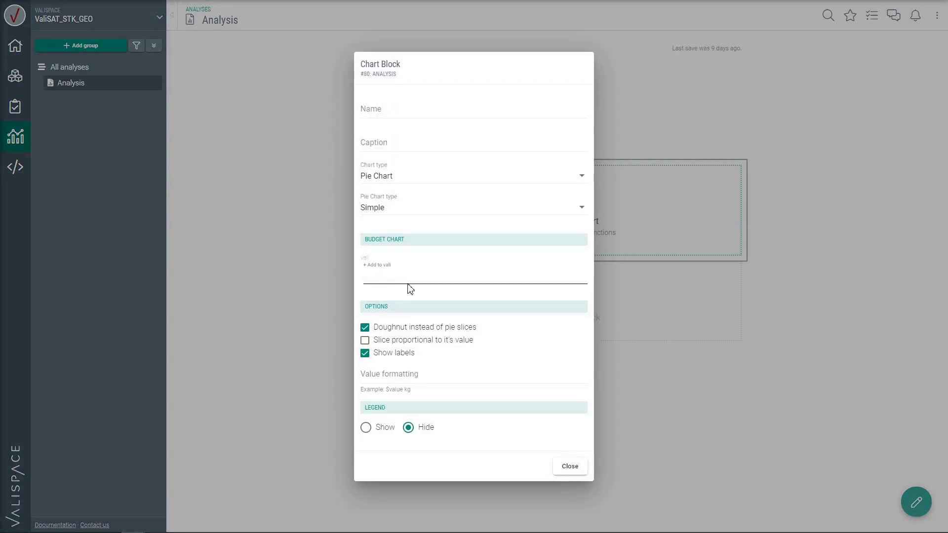
type("Maneuve")
key("Return")
left_click(567, 513)
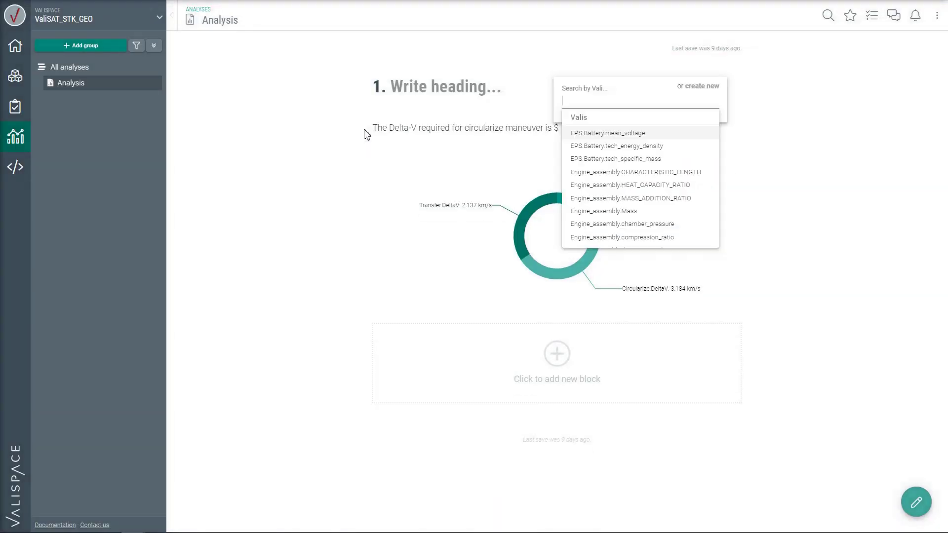
Step: Insert $Circularize.DeltaV_Total into the text line so it reads 3.18423 km/s
type("circul")
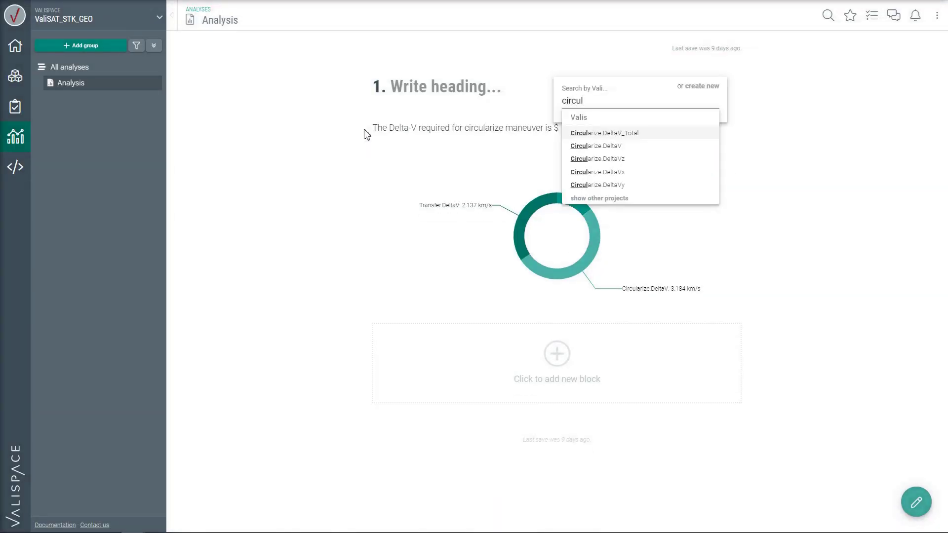
key("Down")
key("Up")
key("Return")
mouse_move(607, 133)
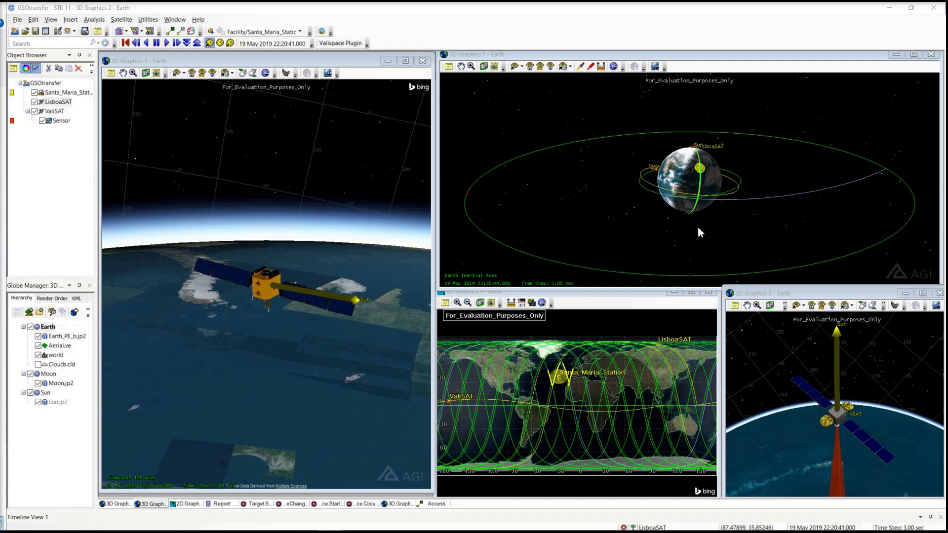
Step: Rotate the 3D Graphics 1 view to a flatter angle so the satellite orbit ellipses open up
left_click_drag(669, 211, 676, 246)
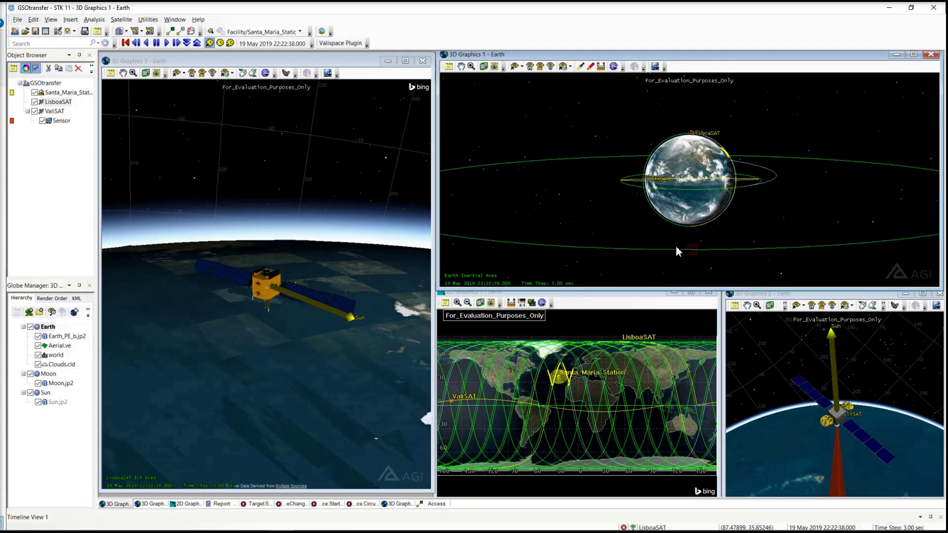
left_click_drag(698, 206, 688, 196)
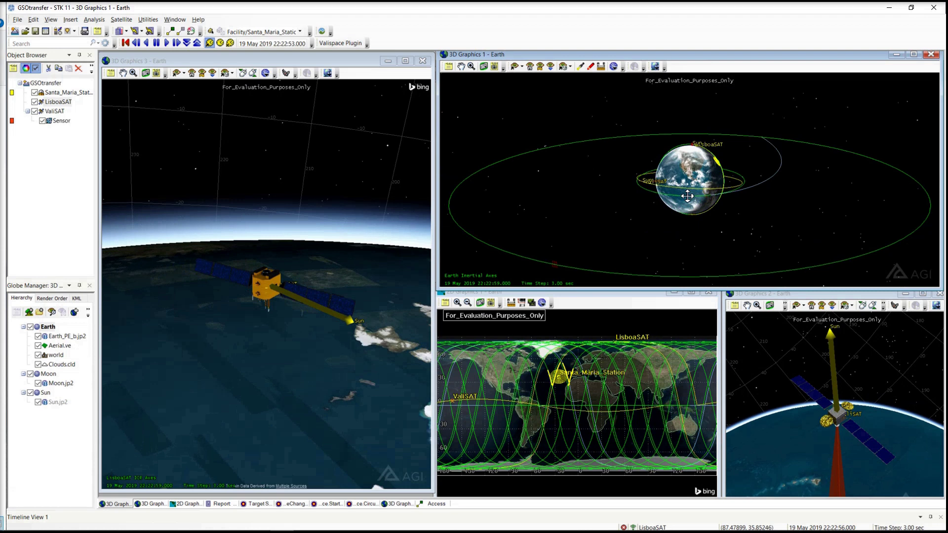
Step: Log in to Valispace from STK and browse the attributes for LisboaSAT, ValiSAT and Santa_Maria_Station
left_click(336, 43)
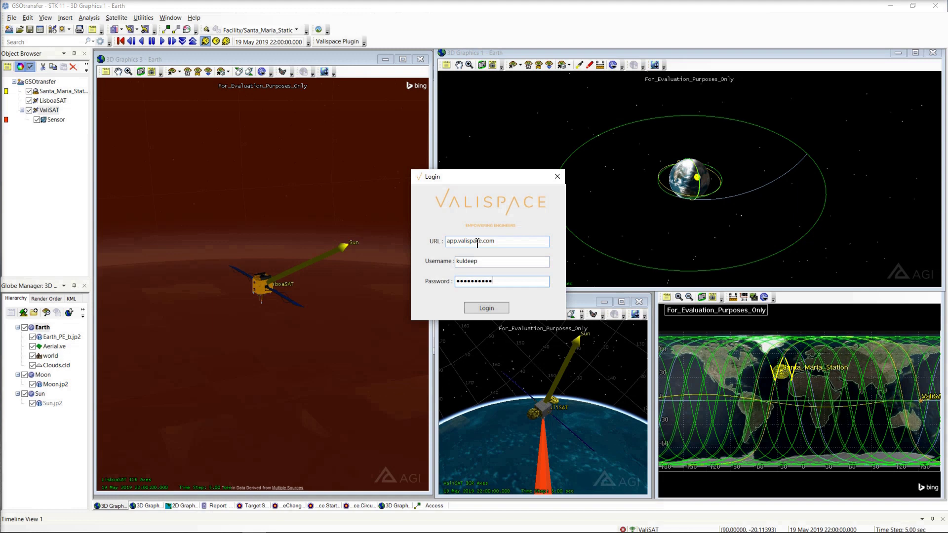
key("Tab")
key("Return")
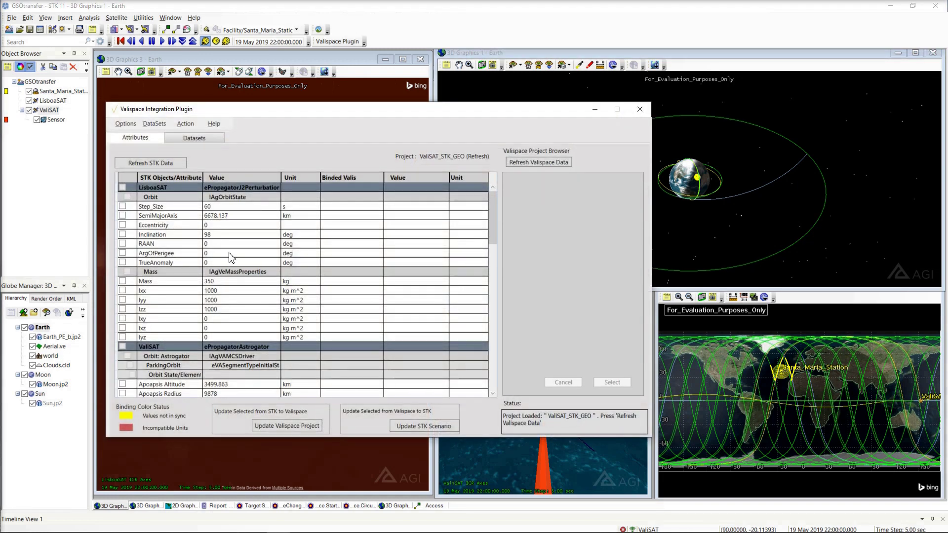
scroll(230, 266, "down", 10)
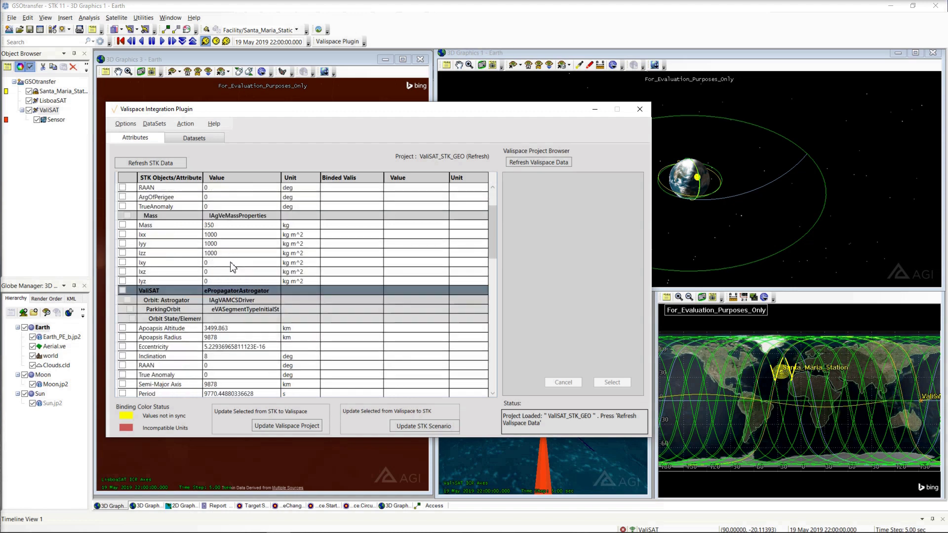
scroll(234, 280, "down", 7)
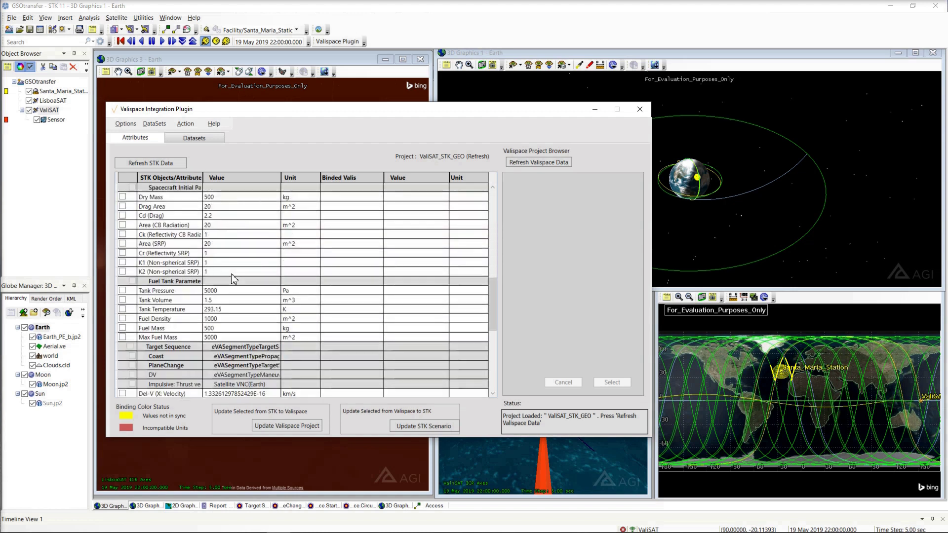
scroll(234, 289, "down", 4)
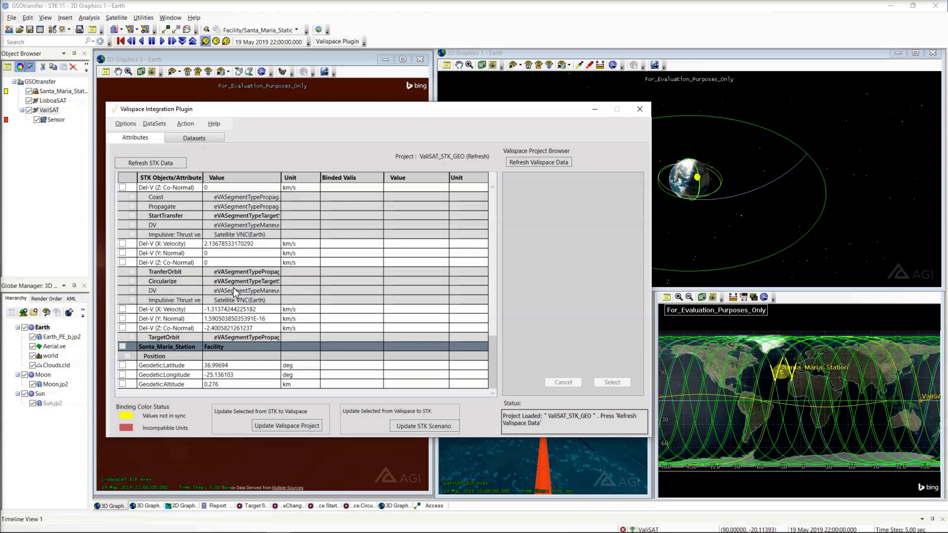
scroll(234, 291, "up", 10)
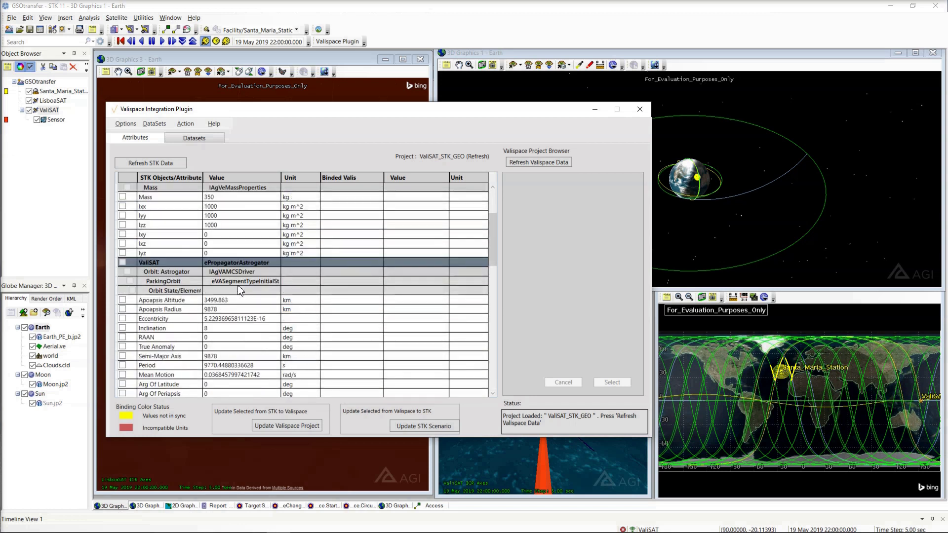
scroll(240, 290, "up", 3)
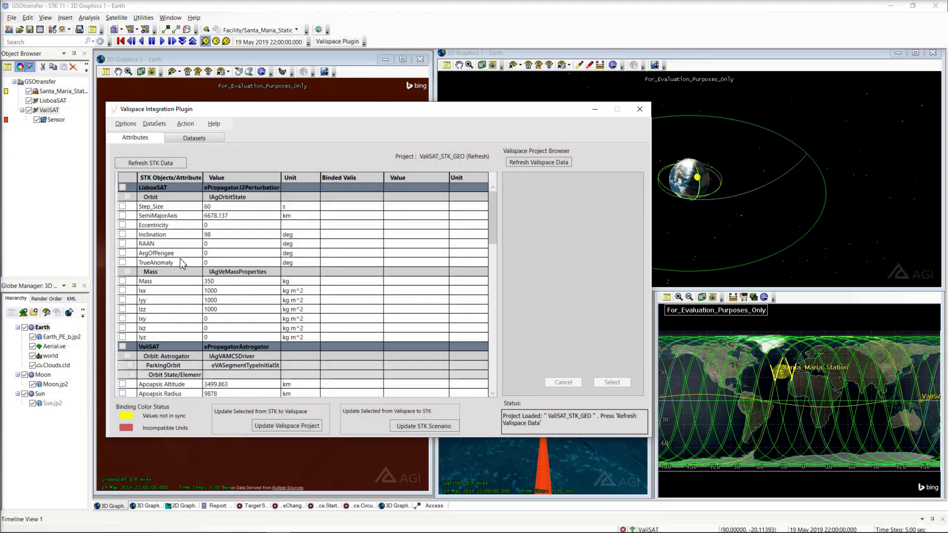
Step: Load the ValiSAT_STK_GEO project (ID 80) through the plugin's project settings and list its components
left_click(125, 125)
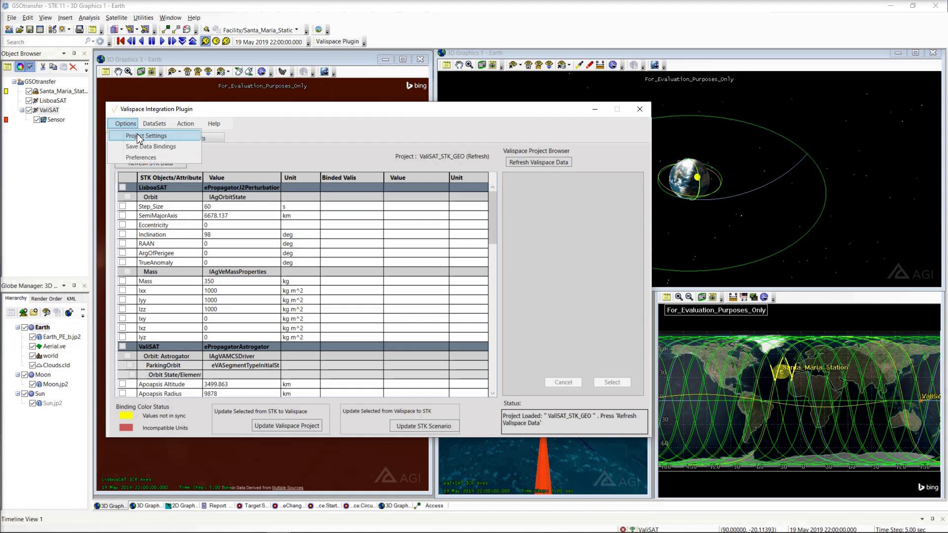
left_click(141, 137)
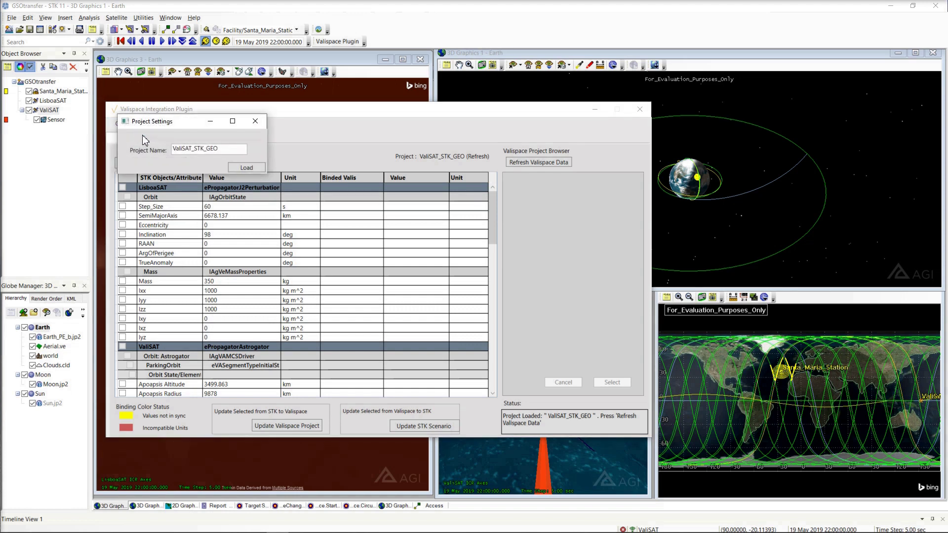
left_click_drag(229, 148, 156, 150)
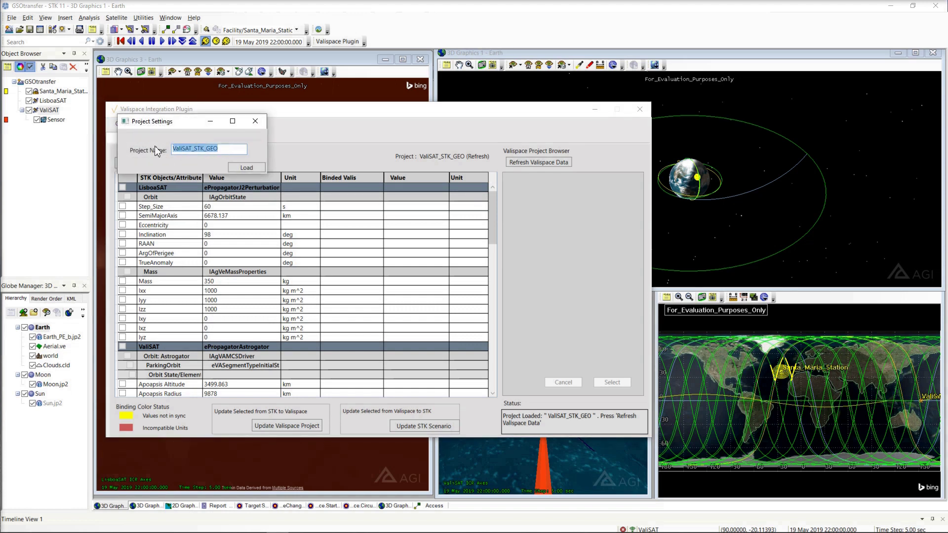
left_click(233, 150)
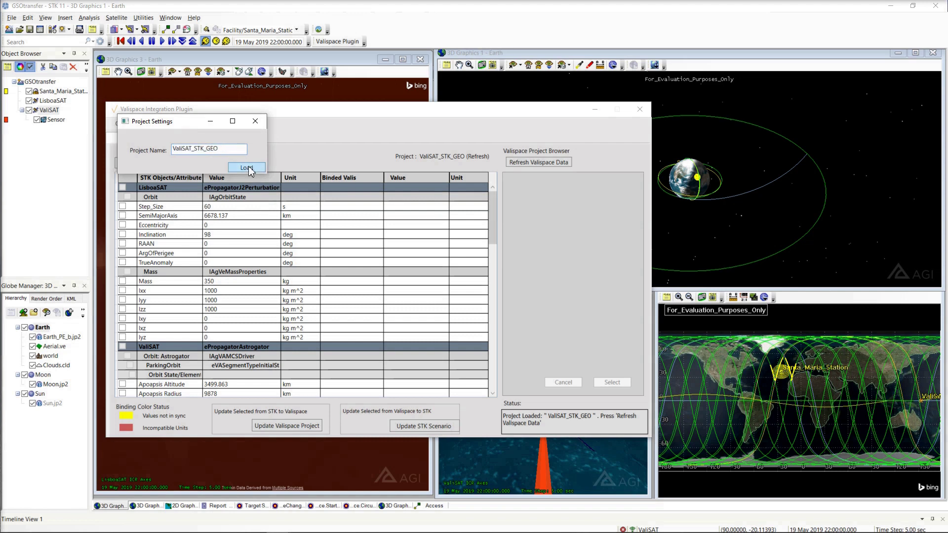
left_click(247, 168)
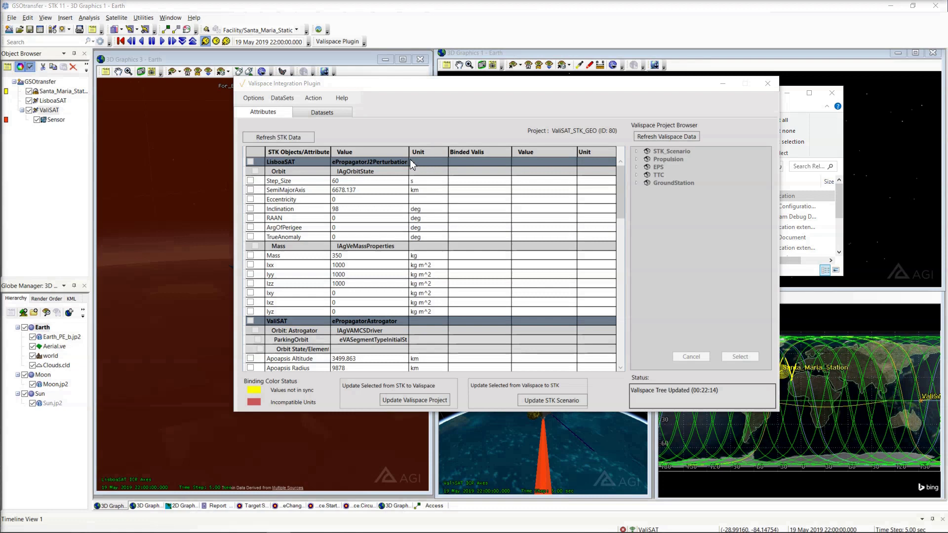
scroll(457, 308, "down", 8)
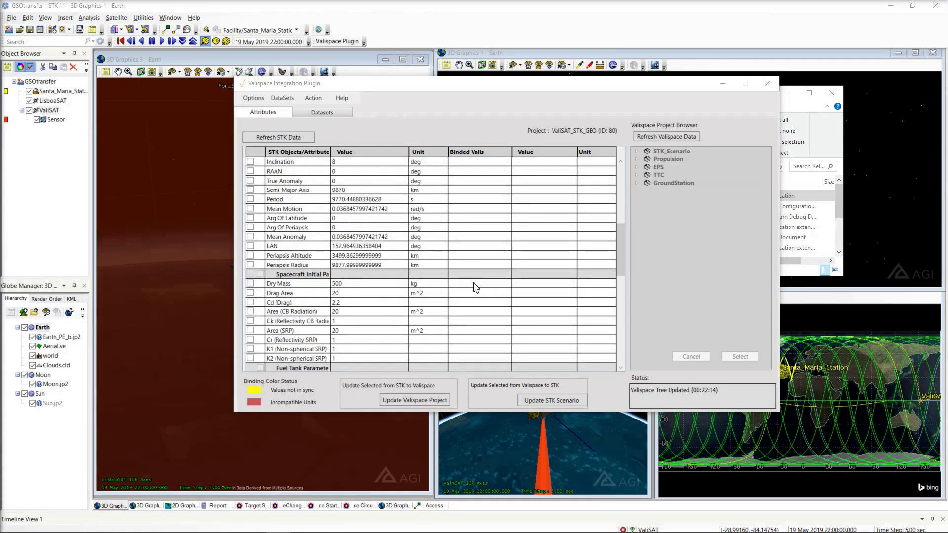
Step: Bind the satellite's Dry Mass to STK_Scenario > Satellite > Mass_Props.Dry_Mass
left_click(476, 288)
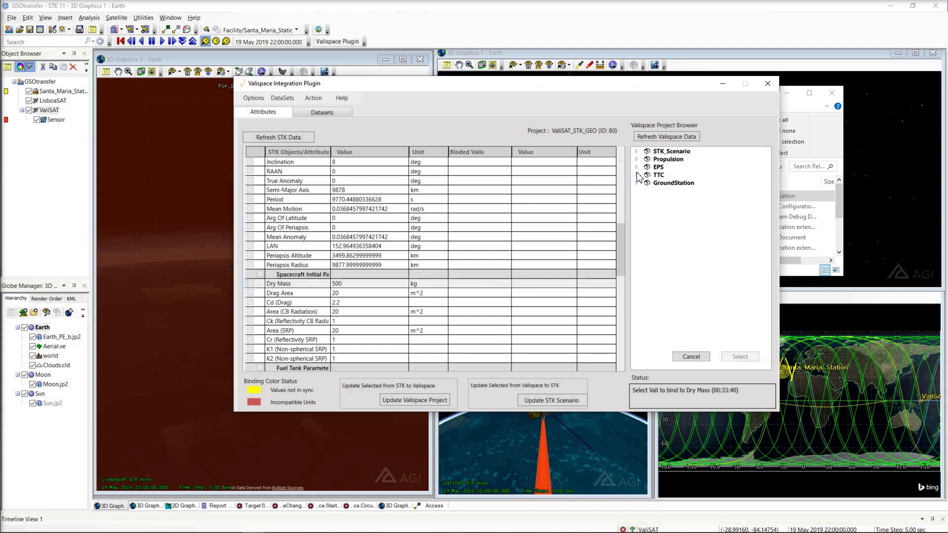
left_click(636, 152)
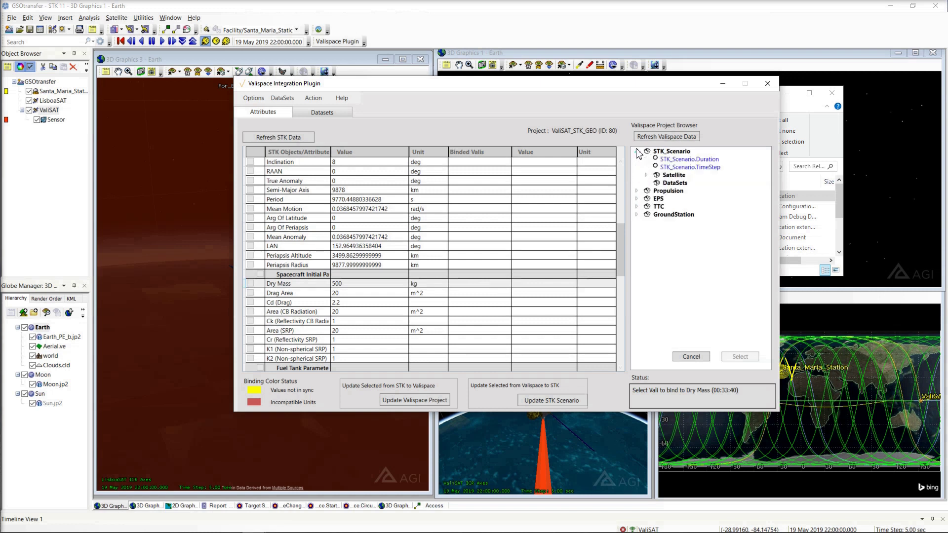
left_click(646, 176)
left_click(655, 253)
left_click(709, 309)
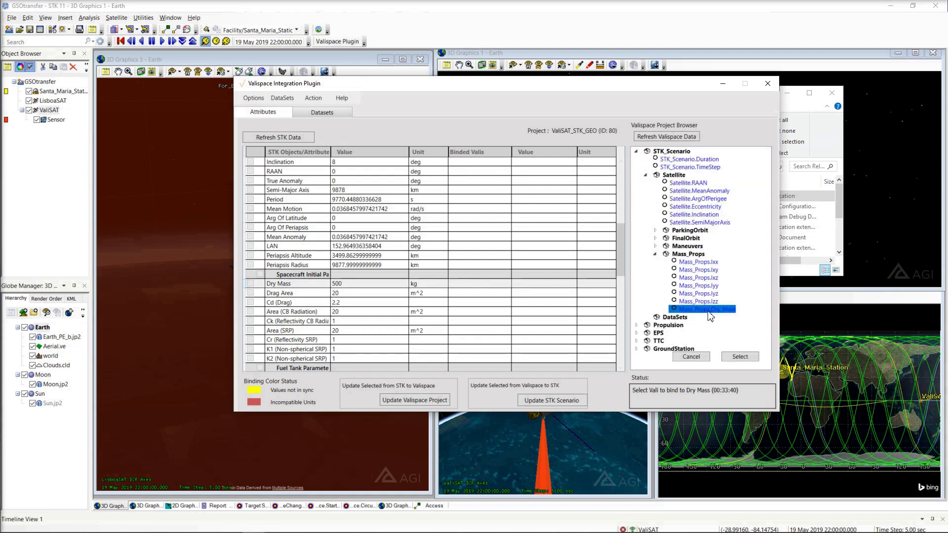
left_click(739, 364)
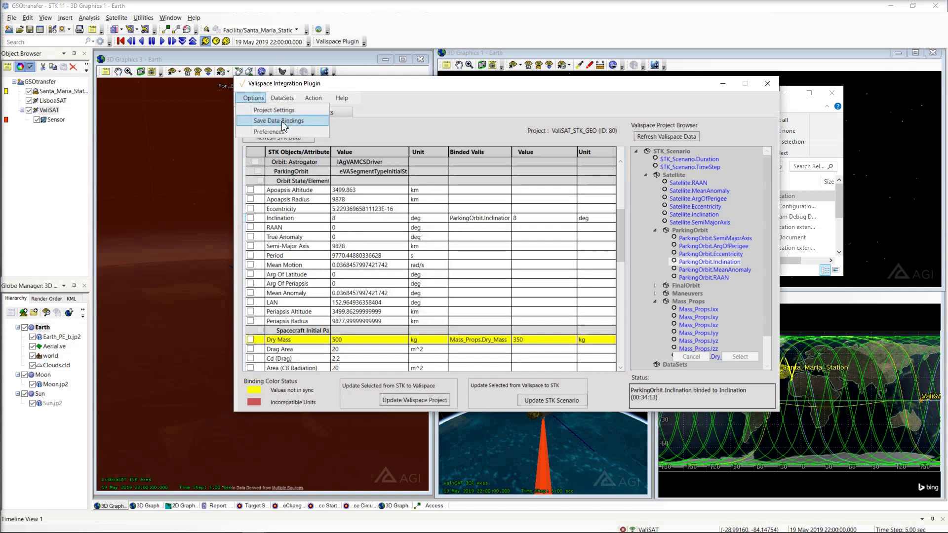
Step: Save the attribute bindings and select Sun Declination as the dataset column
left_click(282, 121)
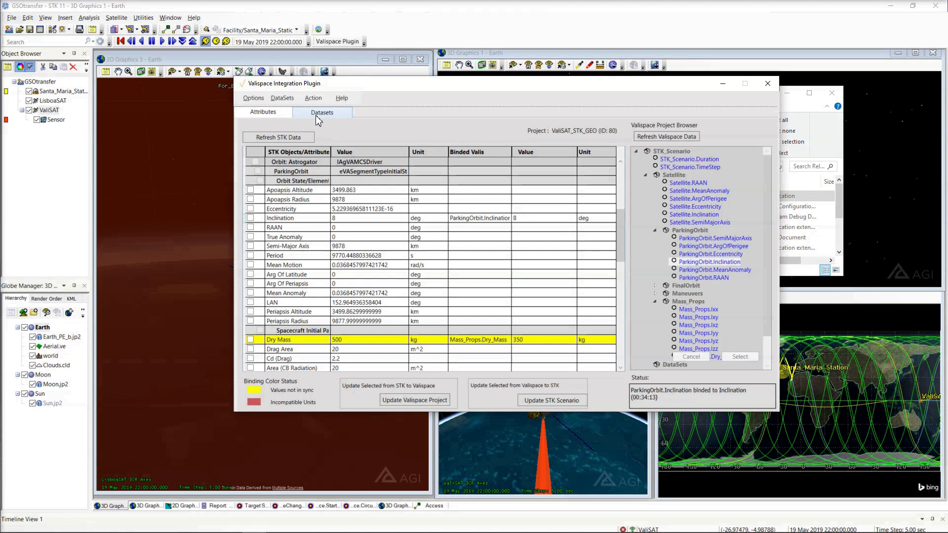
left_click(300, 118)
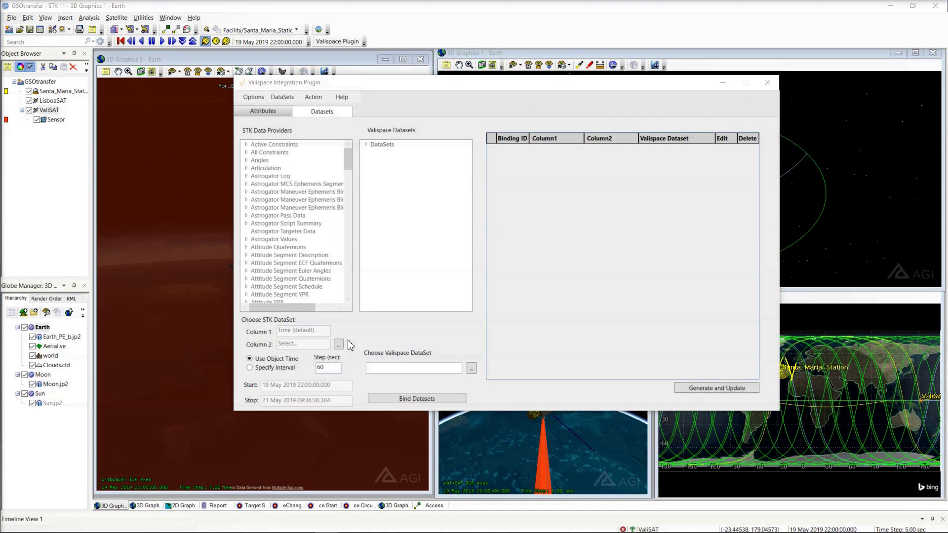
left_click_drag(348, 159, 348, 268)
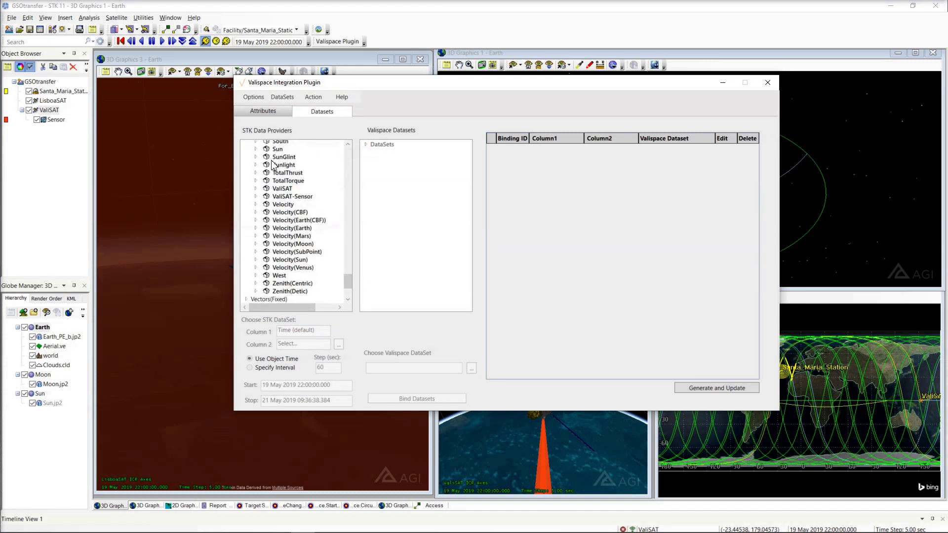
left_click(257, 150)
left_click(307, 228)
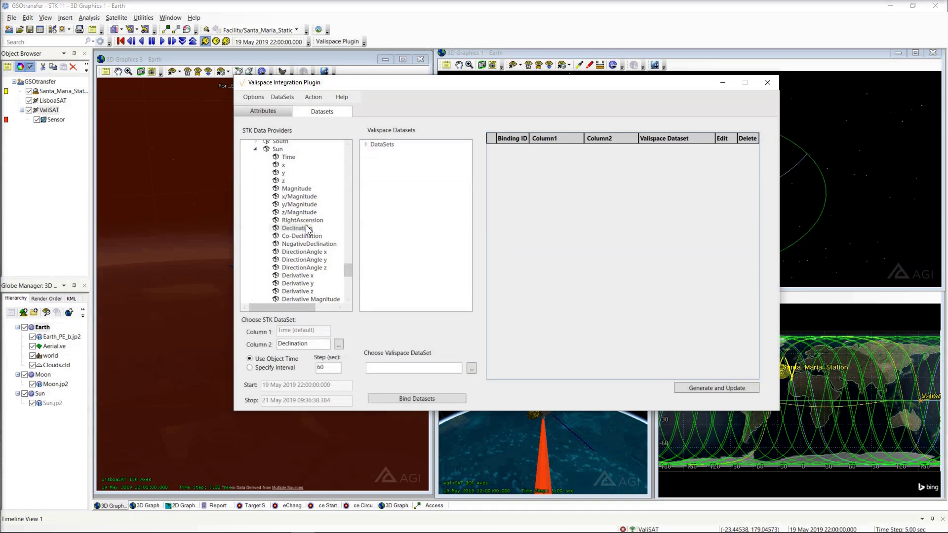
Step: Bind Sun Declination to DataSets.sun_declination, keeping the object's own time span
left_click(472, 368)
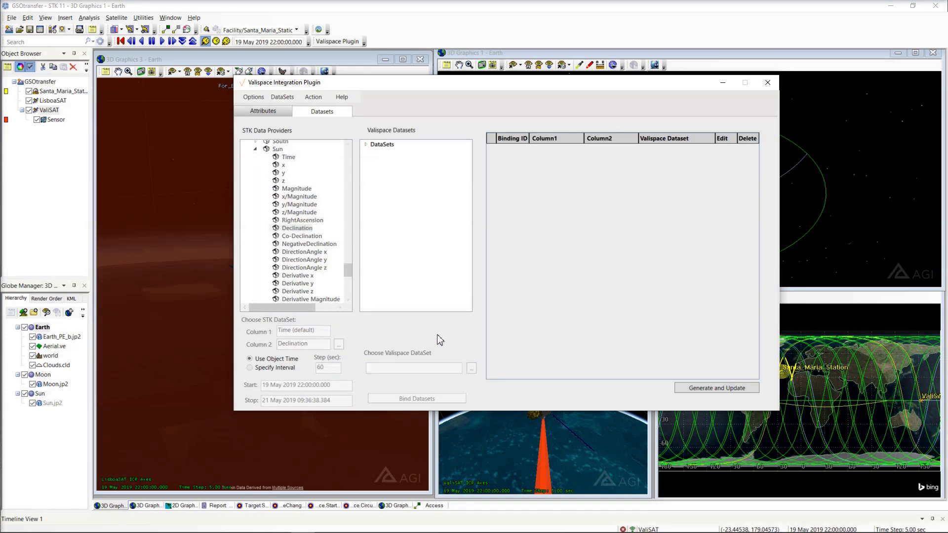
left_click(365, 144)
left_click(417, 169)
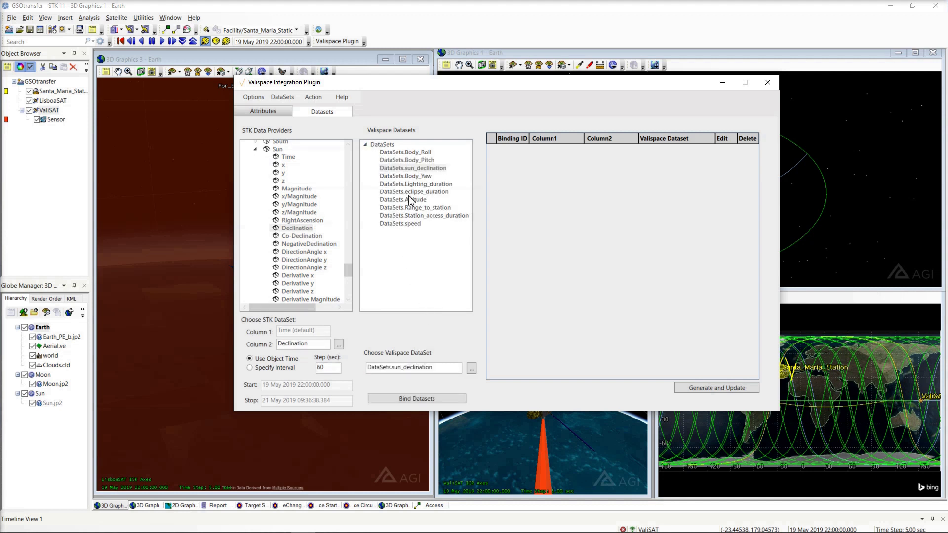
left_click(251, 368)
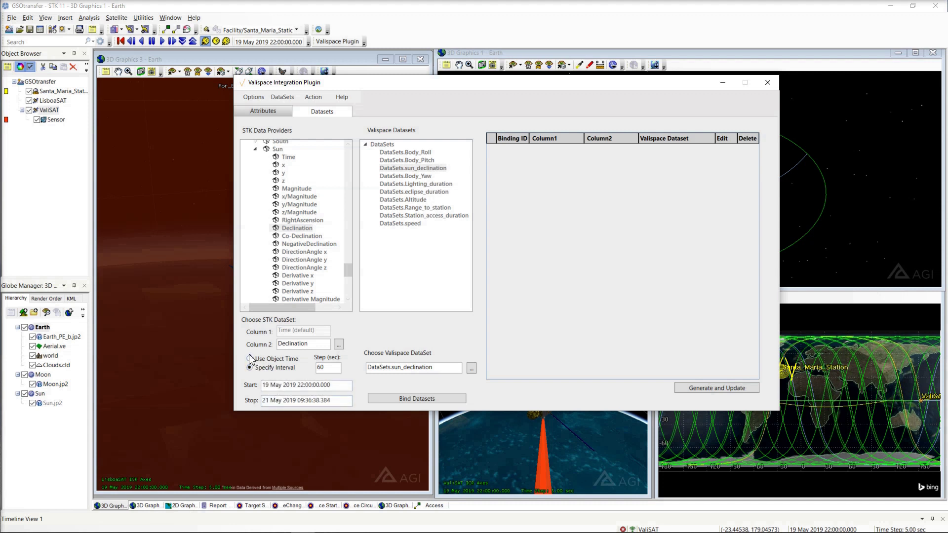
left_click(249, 359)
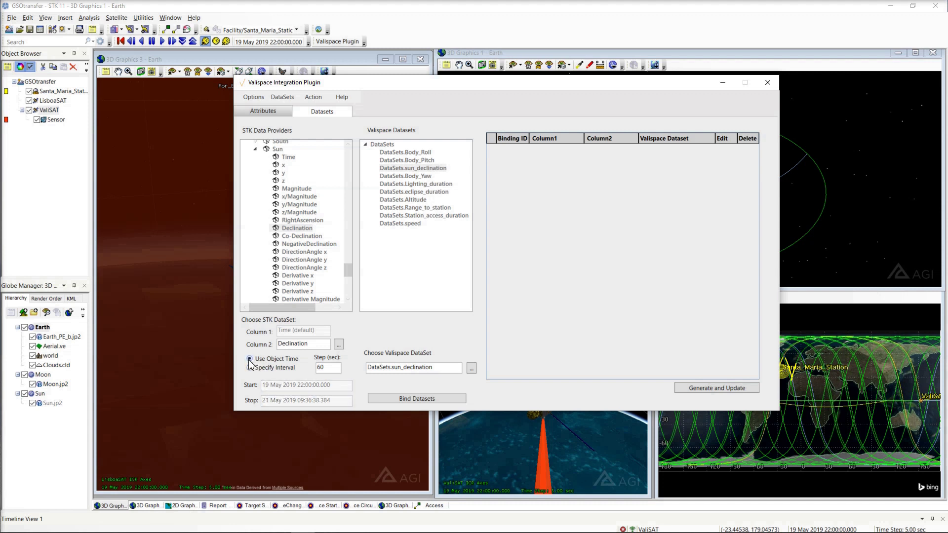
left_click(429, 400)
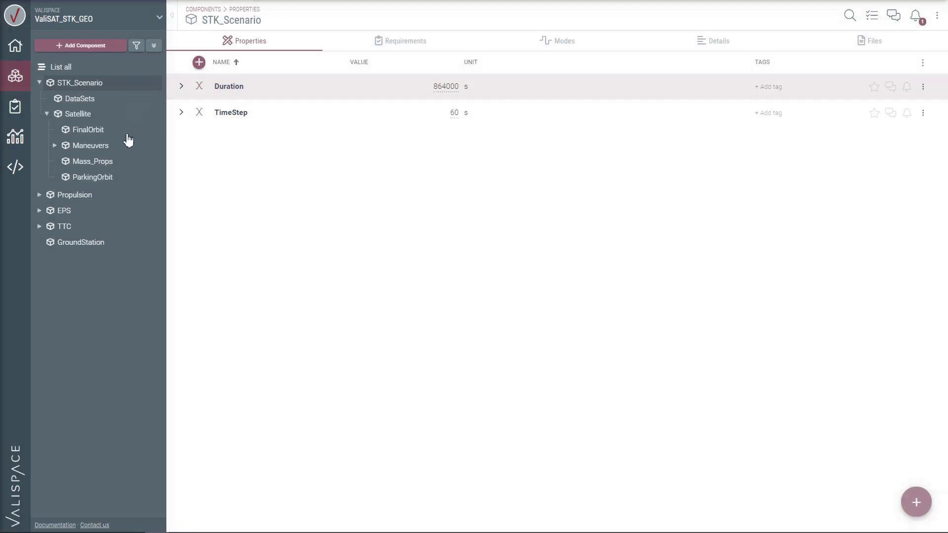
Step: Change ParkingOrbit's Inclination from 8 to 5 deg
left_click(93, 180)
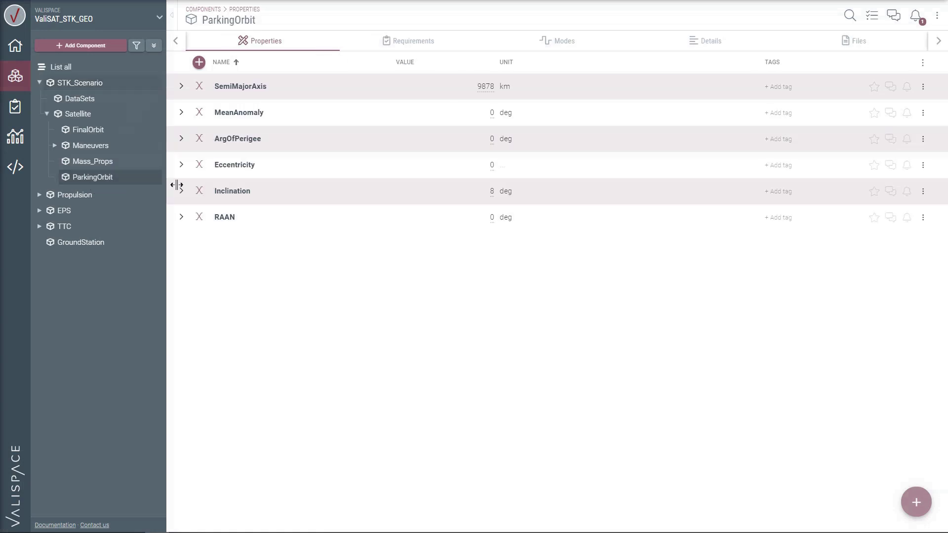
left_click(492, 194)
key("BackSpace")
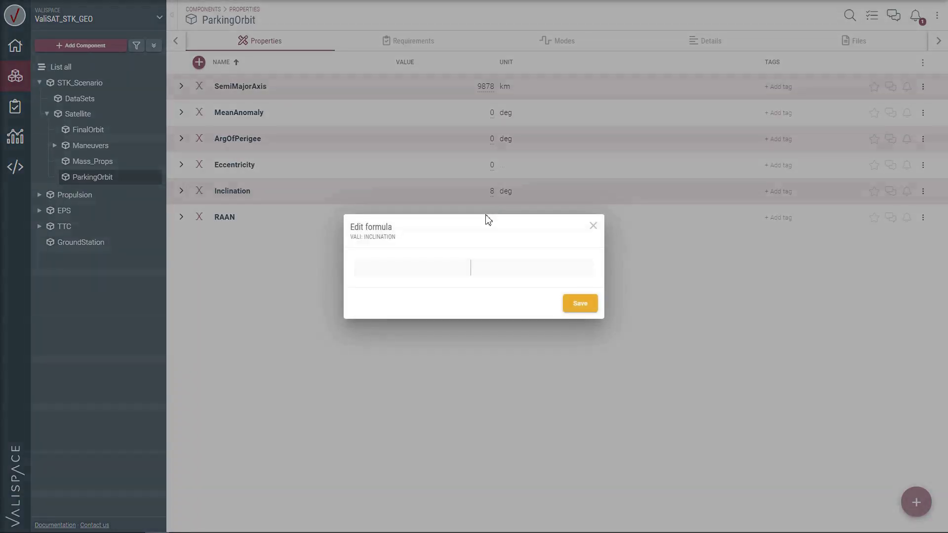
type("5")
left_click(581, 304)
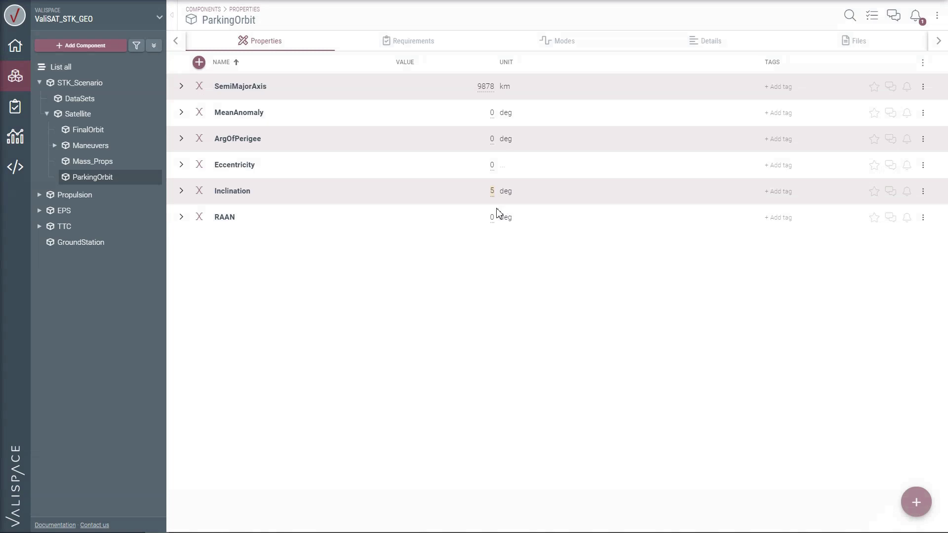
Step: Change ParkingOrbit's RAAN from 0 to 270 deg
left_click(492, 219)
key("BackSpace")
type("270")
key("Return")
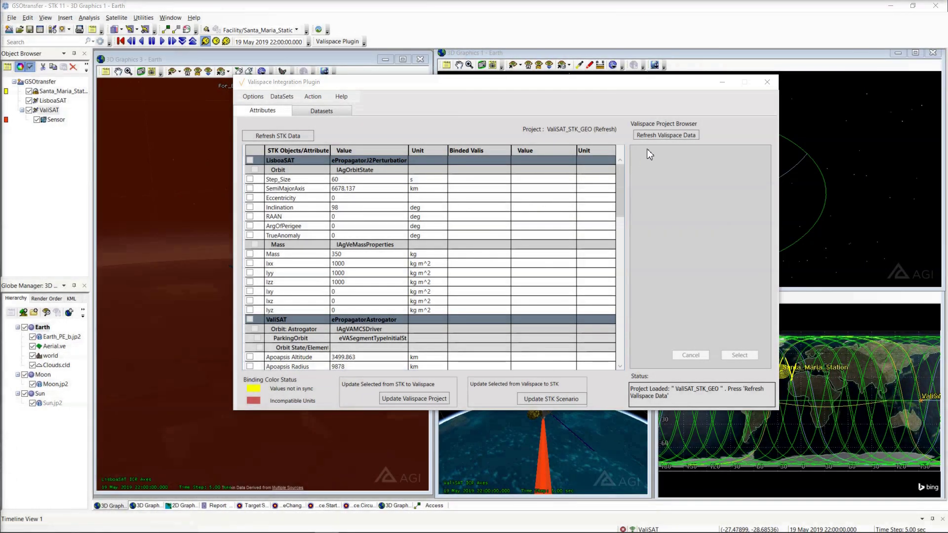
Step: Reload the Valispace project data in the plugin and review the out-of-sync rows
left_click(671, 135)
left_click(554, 301)
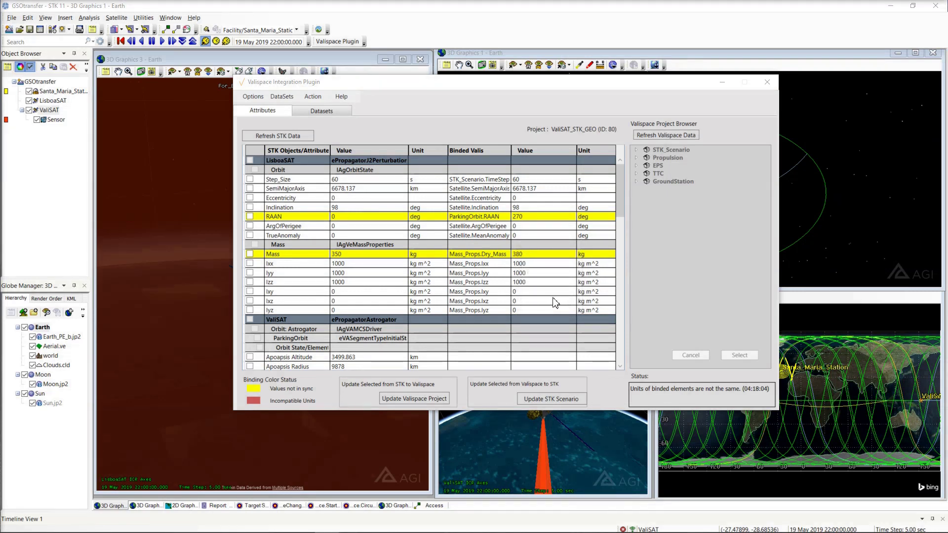
scroll(536, 248, "down", 8)
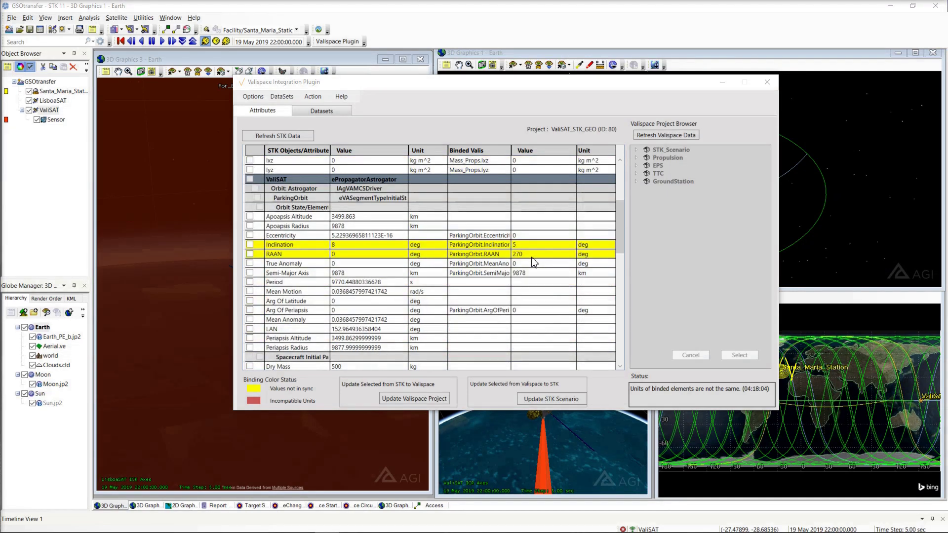
scroll(533, 261, "down", 12)
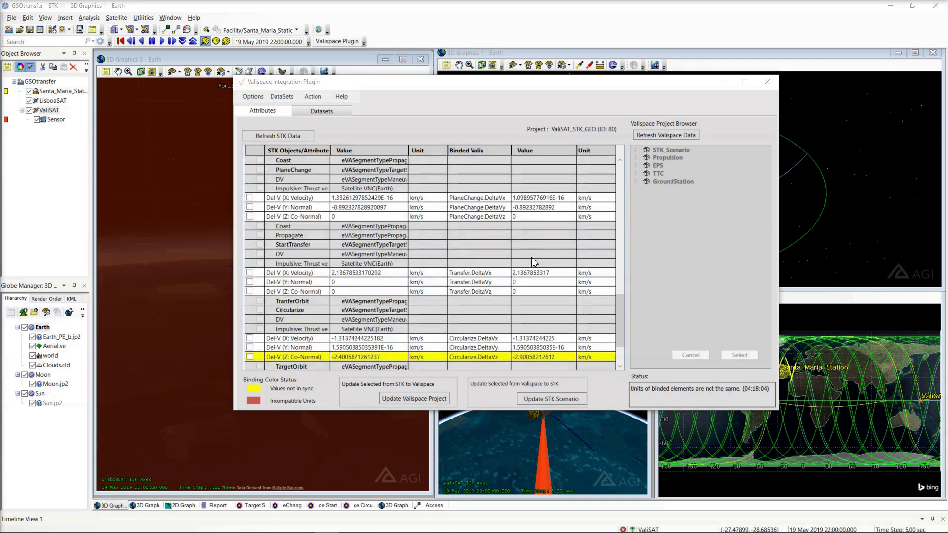
scroll(533, 261, "up", 20)
Step: Push LisboaSAT's RAAN 270 and mass 380, plus ValiSAT's inclination 5 and RAAN 270, into STK
left_click(250, 216)
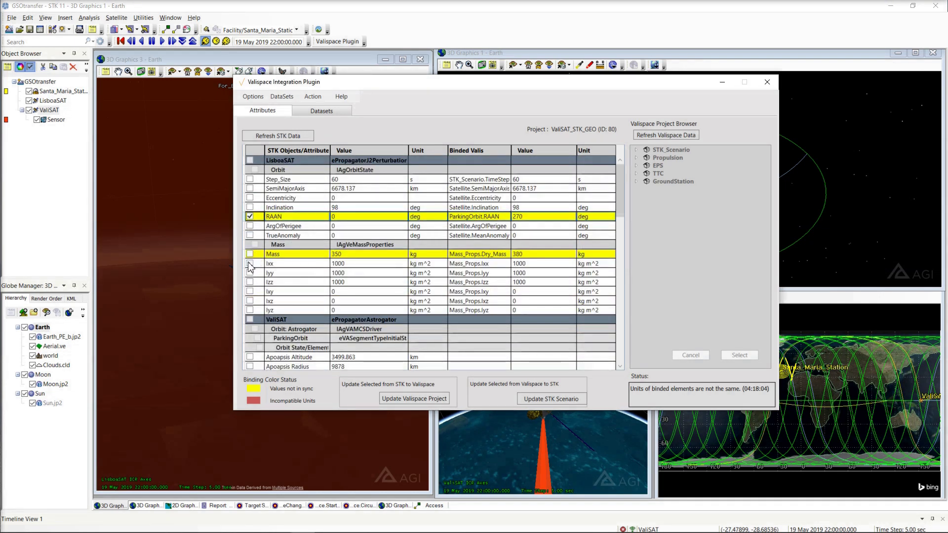
left_click(249, 254)
scroll(256, 273, "down", 2)
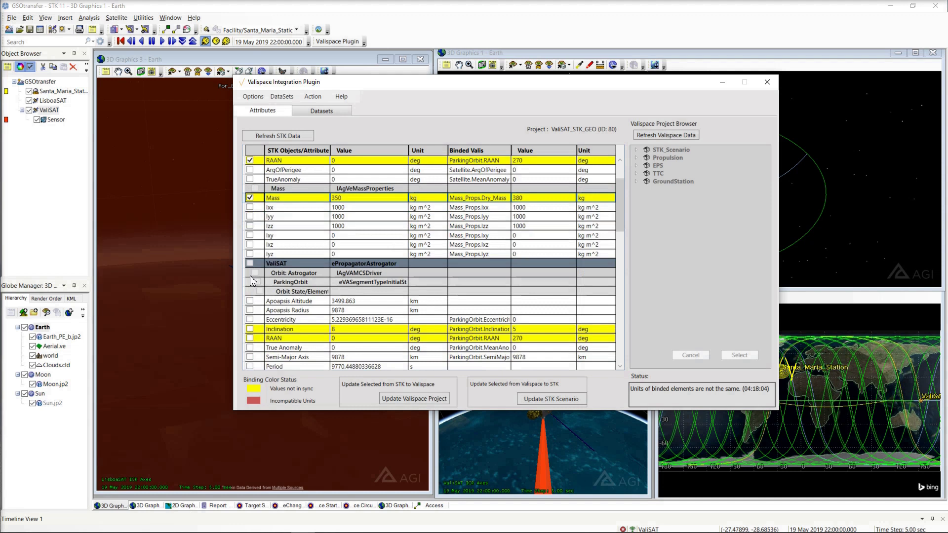
left_click(250, 329)
left_click(250, 338)
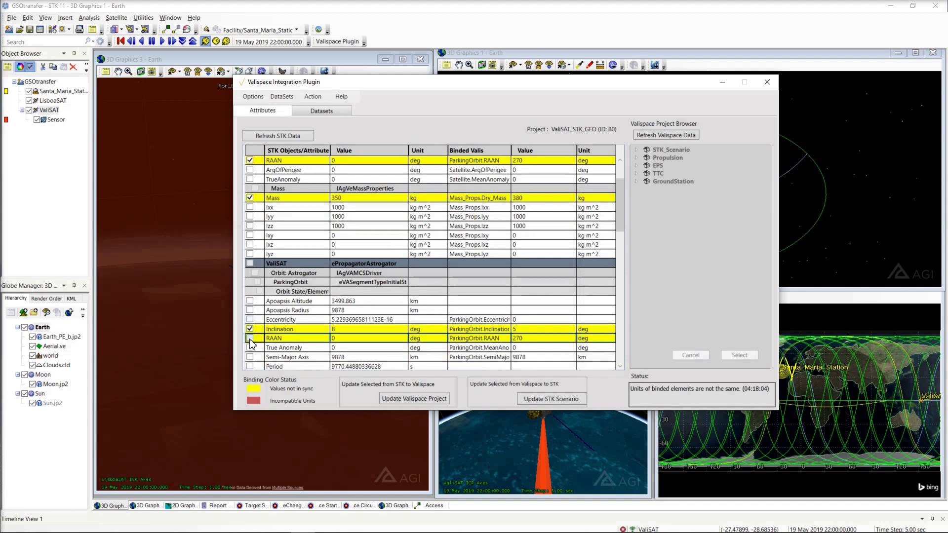
left_click(551, 400)
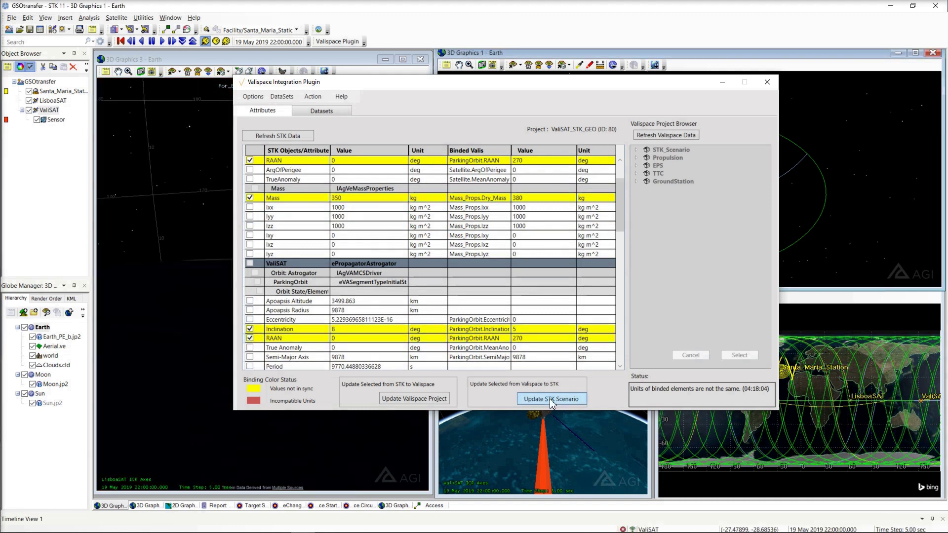
left_click(528, 303)
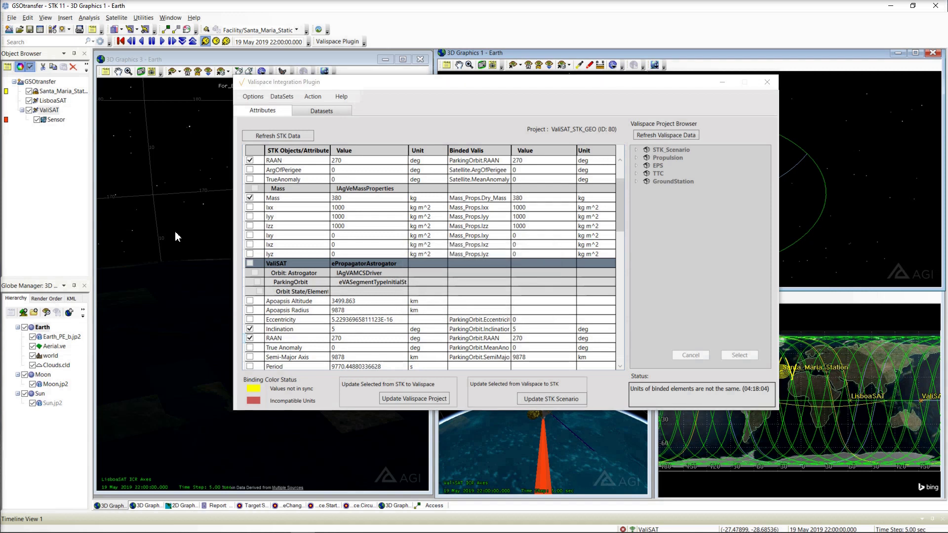
left_click(148, 207)
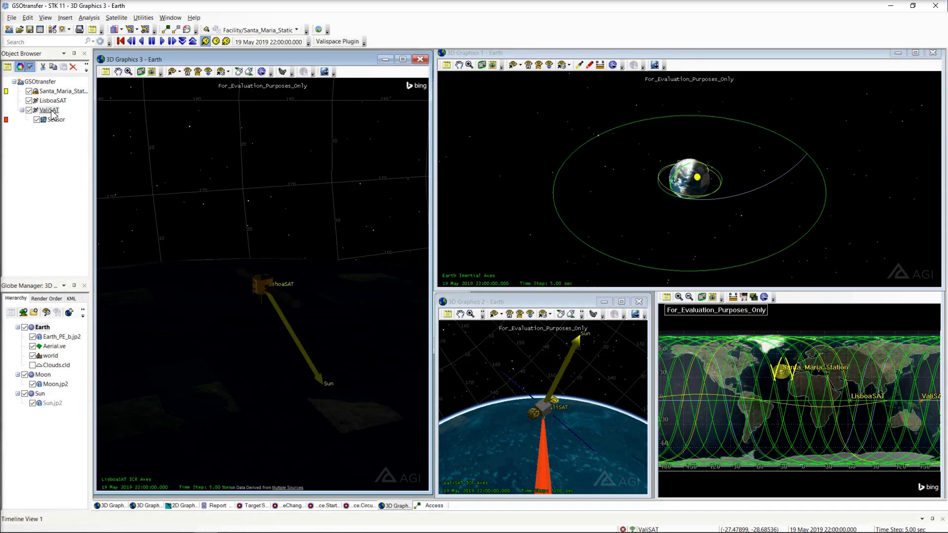
Step: Rerun ValiSAT's Astrogator mission control sequence to convergence and inspect its Target Sequence settings
double_click(50, 110)
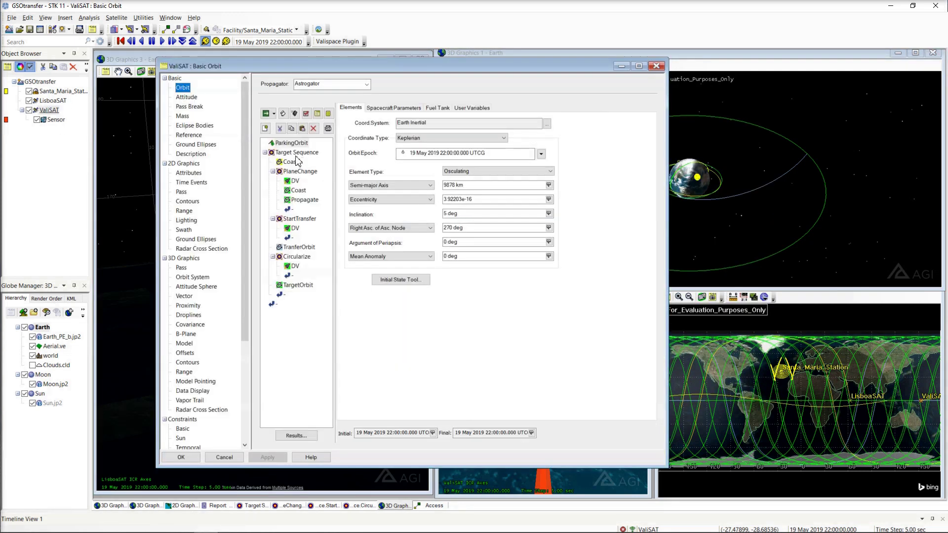
left_click(451, 213)
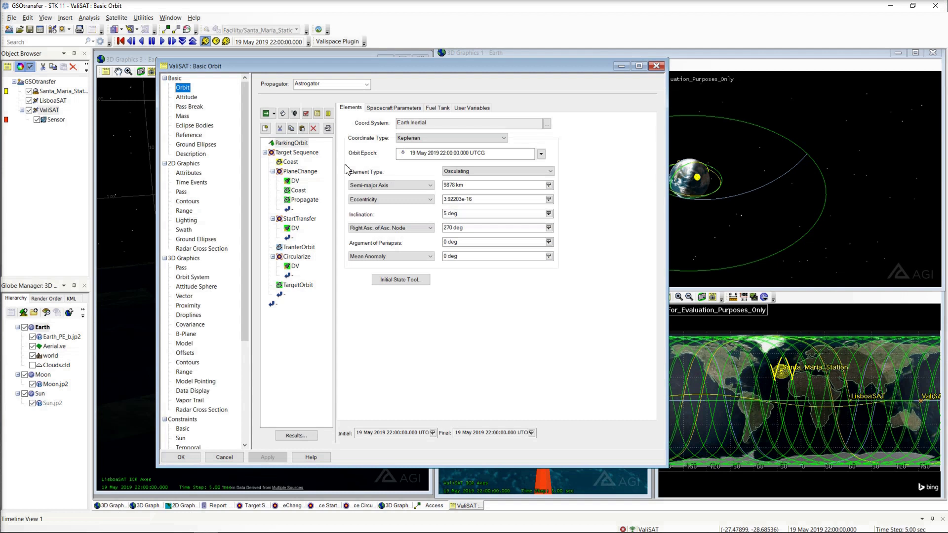
left_click(267, 114)
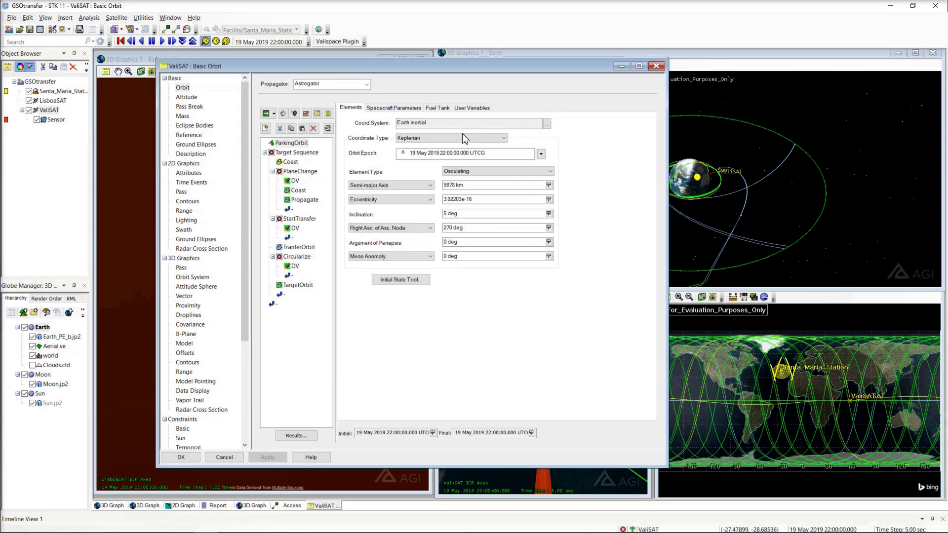
left_click(297, 114)
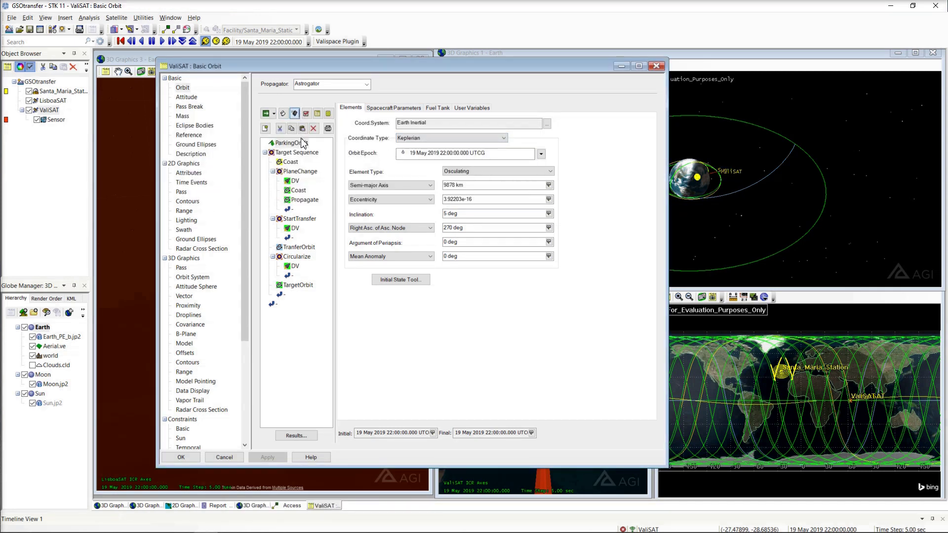
left_click(295, 153)
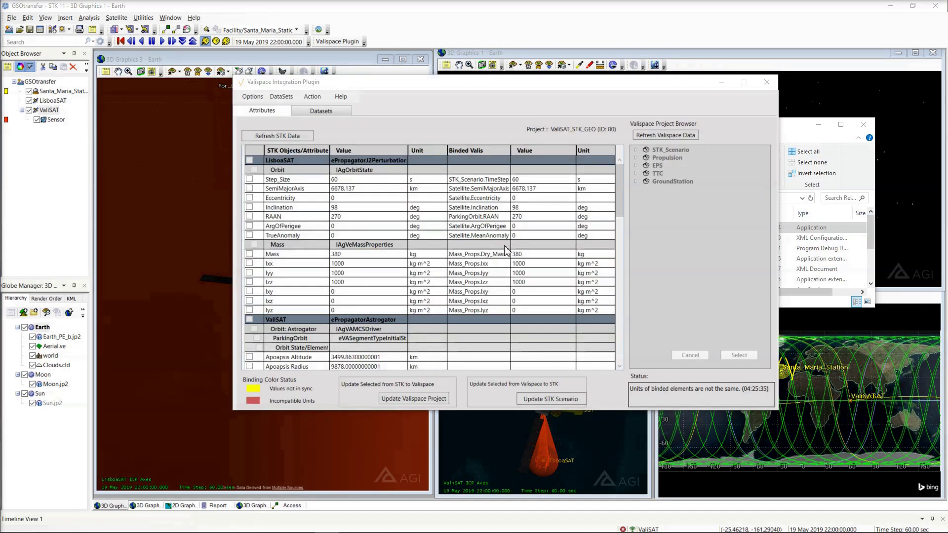
Step: Push the PlaneChange Y, Transfer X and Circularize X/Z Del-V values to Valispace, updating 6 valis
scroll(434, 276, "down", 15)
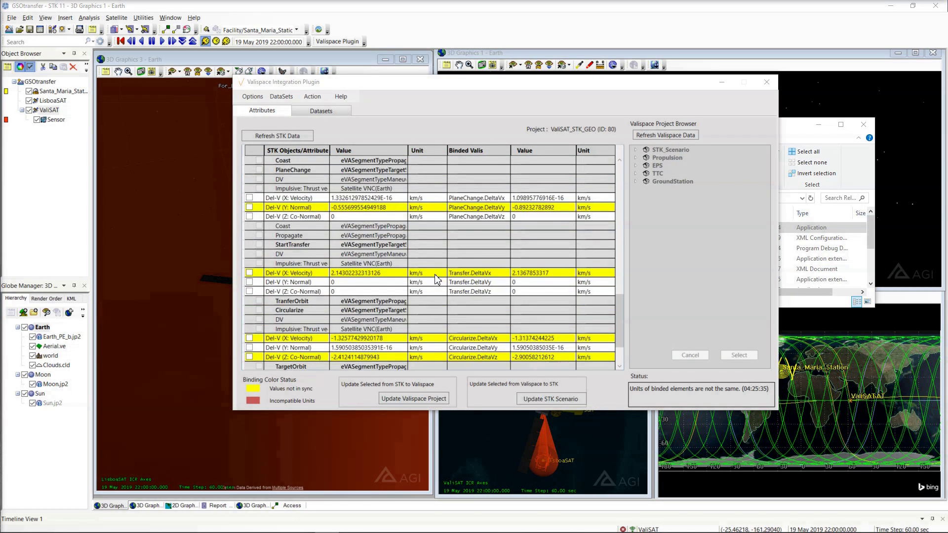
left_click(250, 208)
left_click(249, 273)
left_click(249, 337)
left_click(251, 357)
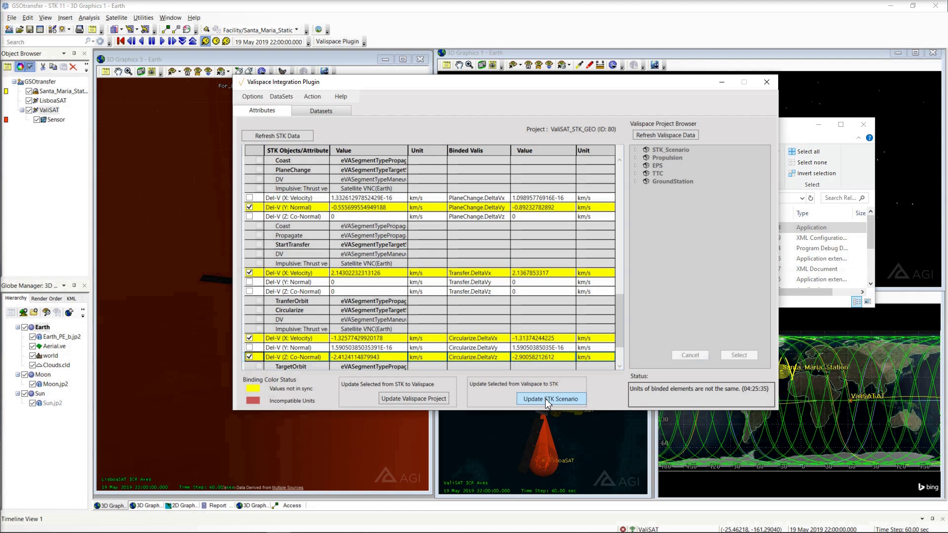
left_click(401, 399)
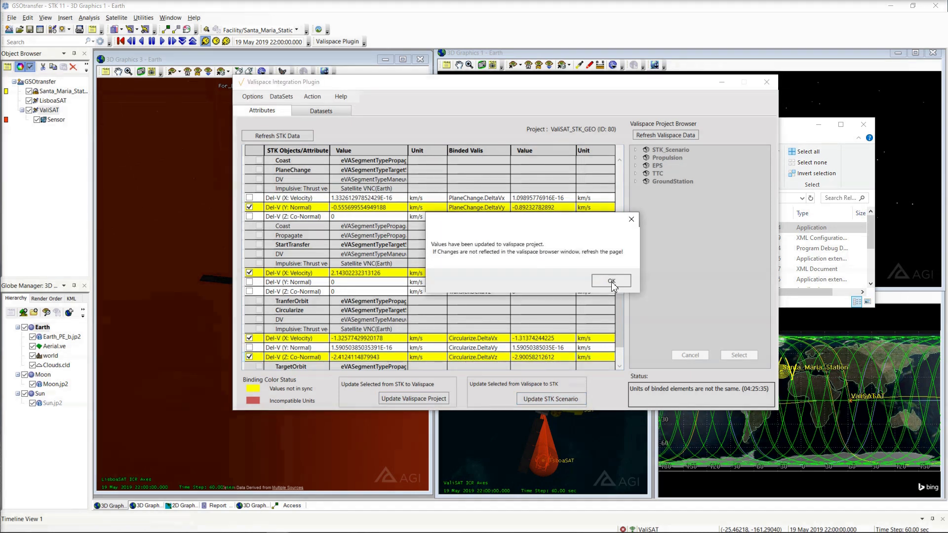
left_click(611, 280)
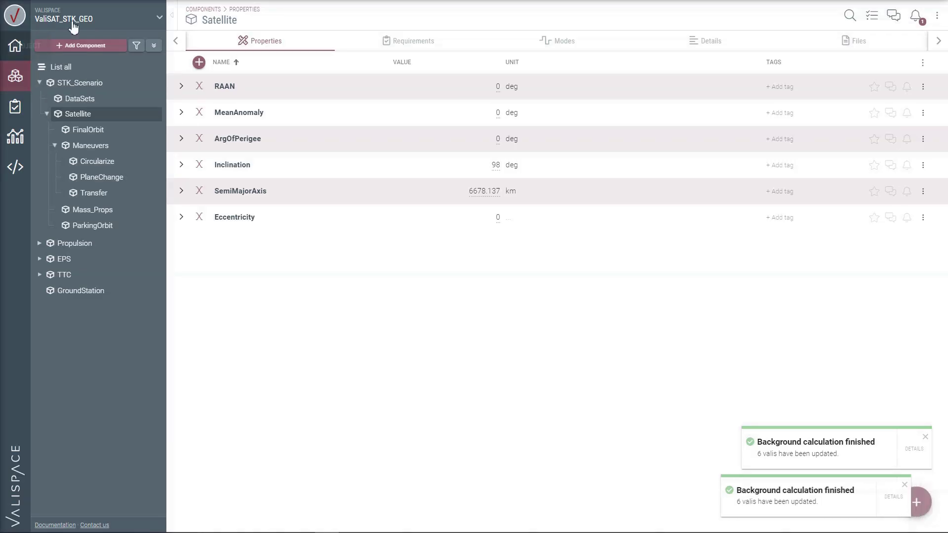
Step: Check the updated Circularize, PlaneChange and Transfer delta-V values and the 5.7818221 km/s Maneuvers total
left_click(92, 162)
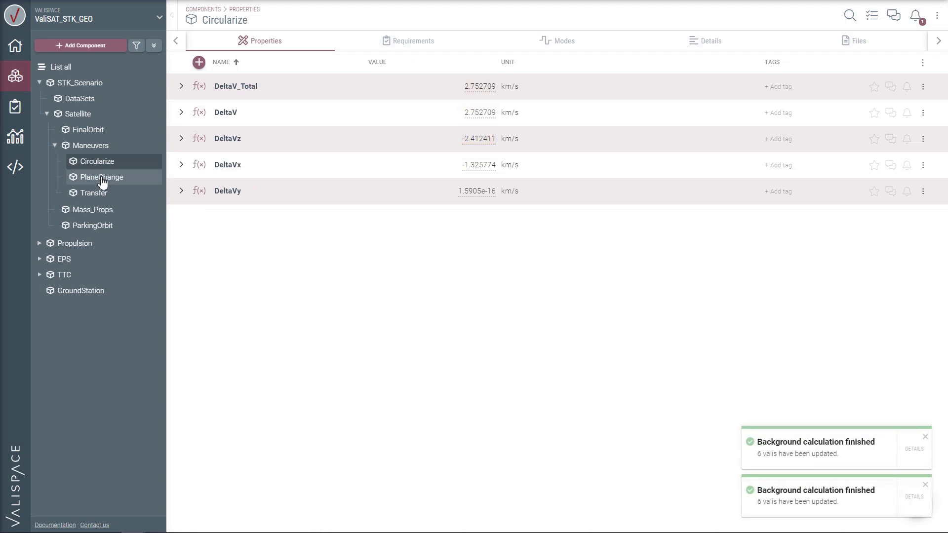
left_click(102, 179)
left_click(99, 194)
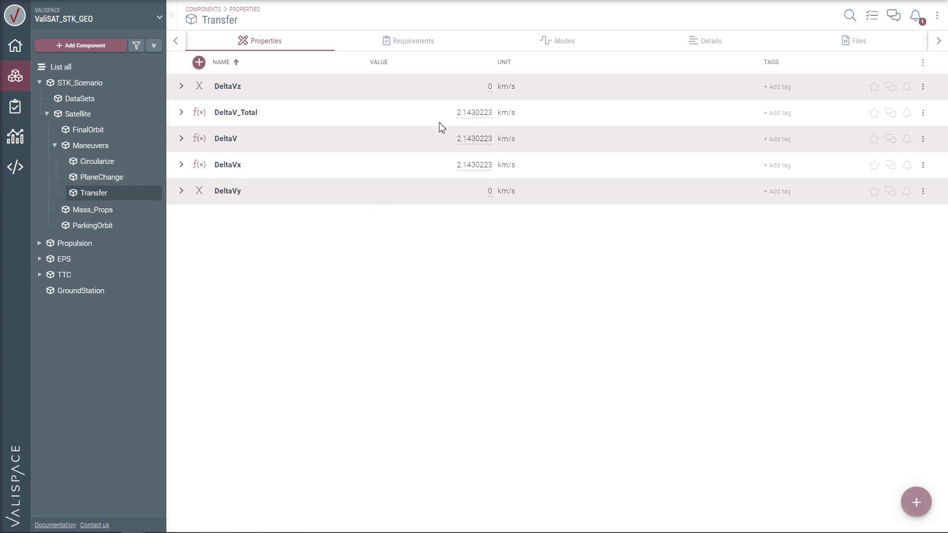
left_click(89, 150)
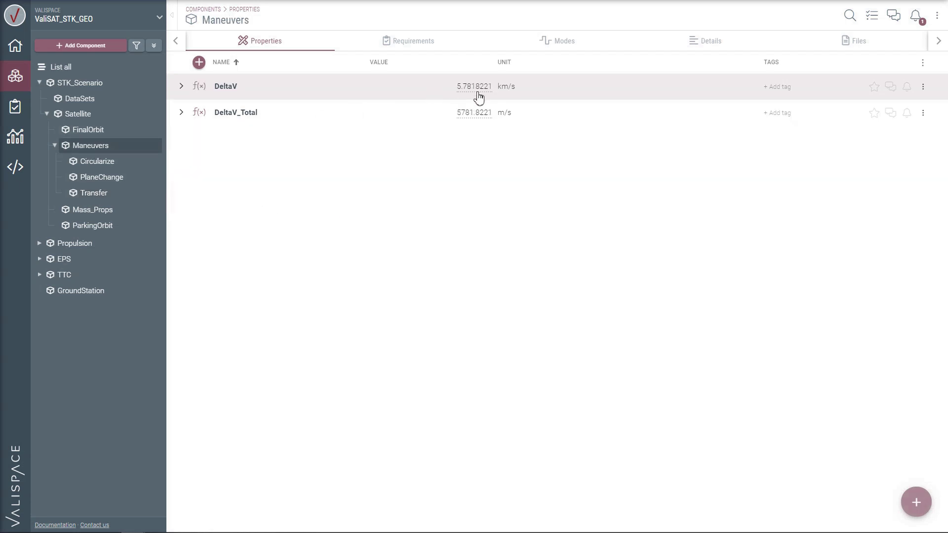
Step: Set Propulsion's wet_mass to $Dry_Mass*exp($DeltaV_Total/$V_exhaust), giving 1043.1948 kg
left_click(64, 243)
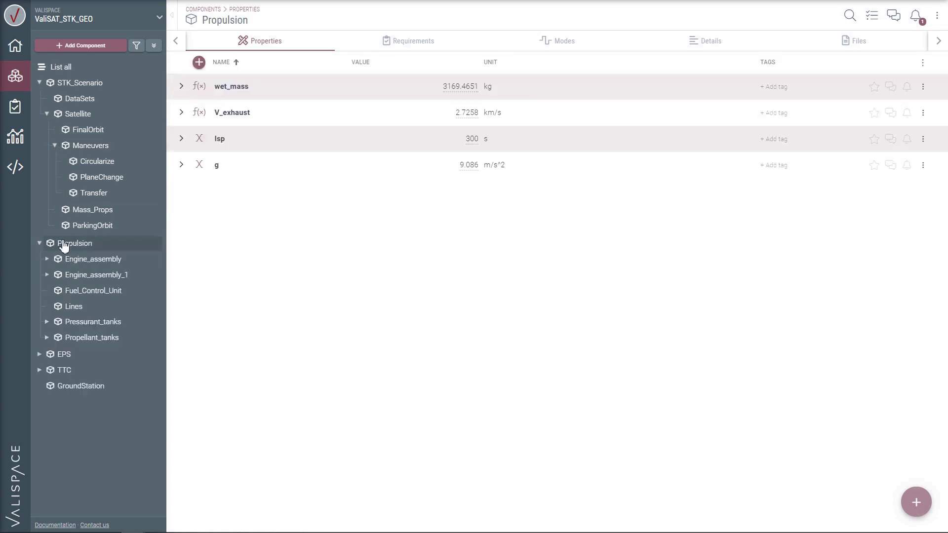
left_click(462, 87)
key("BackSpace")
type("$dry")
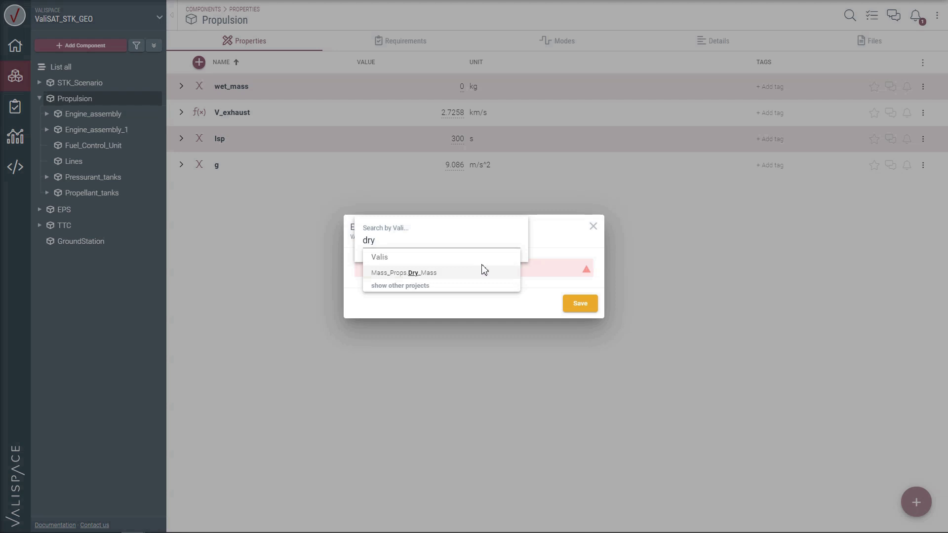
left_click(483, 272)
type("*exp(")
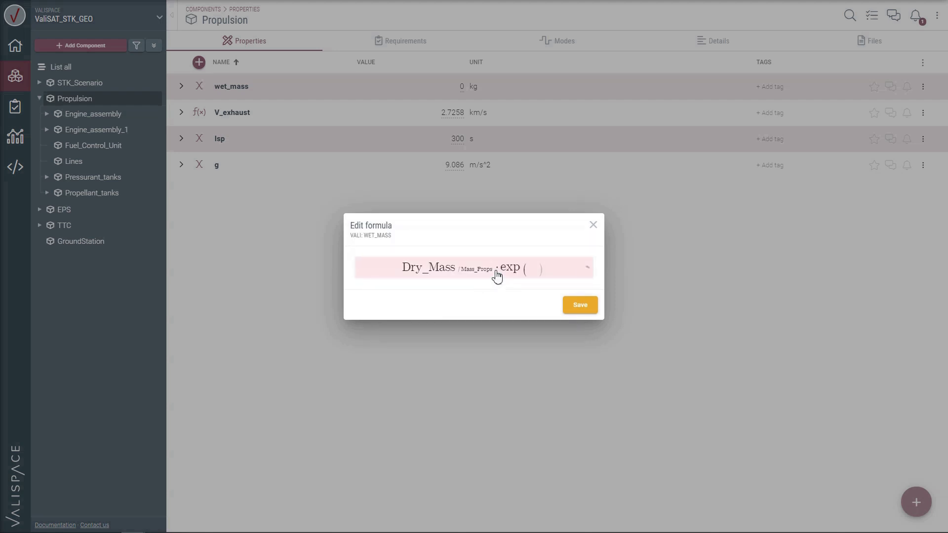
type("$delta")
left_click(498, 275)
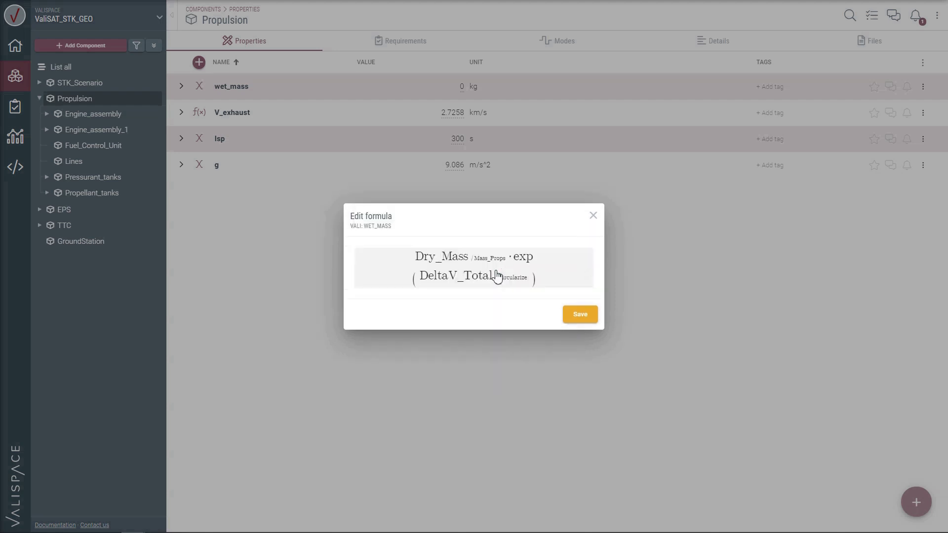
type("/$v")
left_click(497, 275)
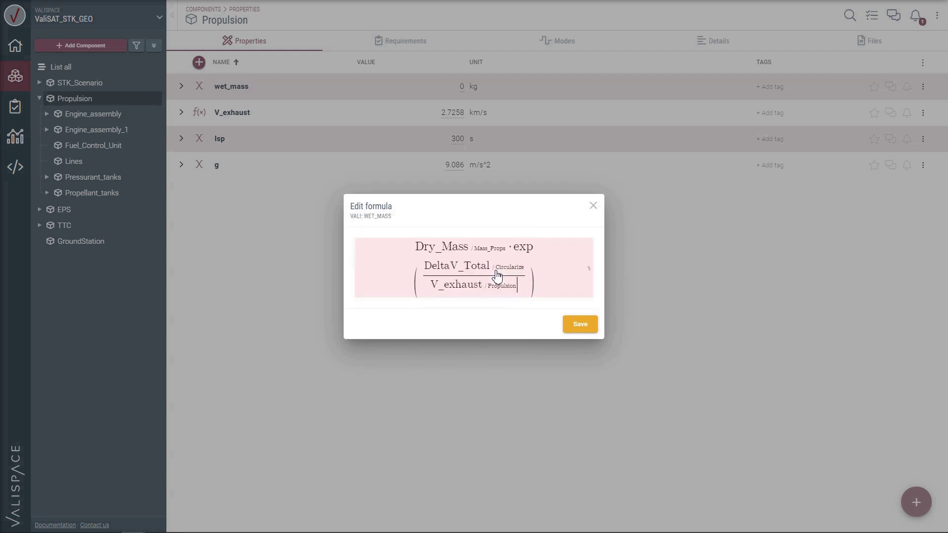
left_click(578, 325)
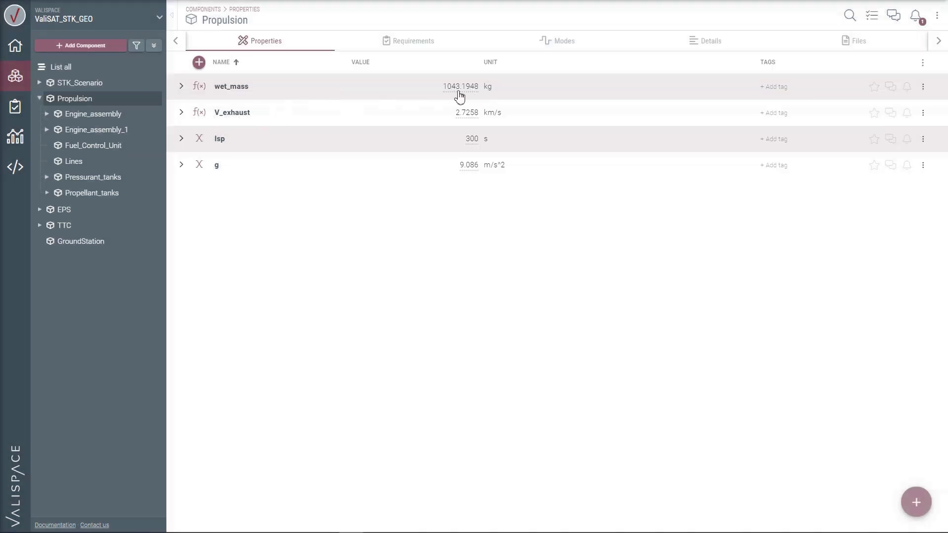
Step: Inspect requirement SC-001-270's verification rule wet_mass < 1000 kg, currently failing 0/1
left_click(413, 47)
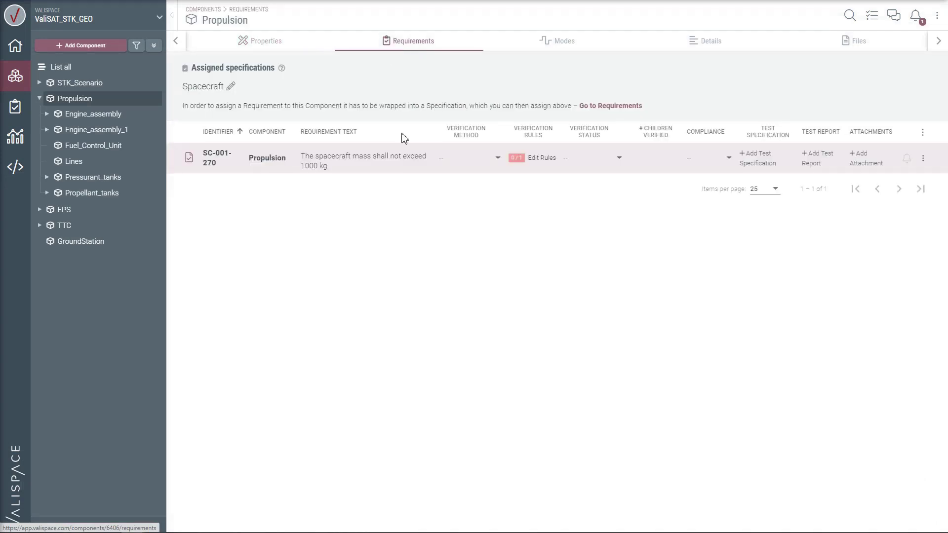
left_click(538, 158)
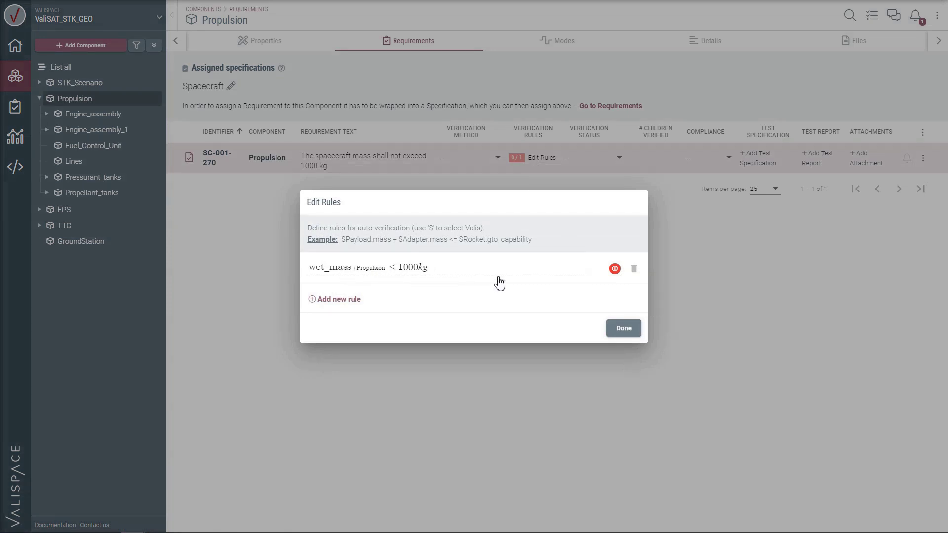
left_click(623, 328)
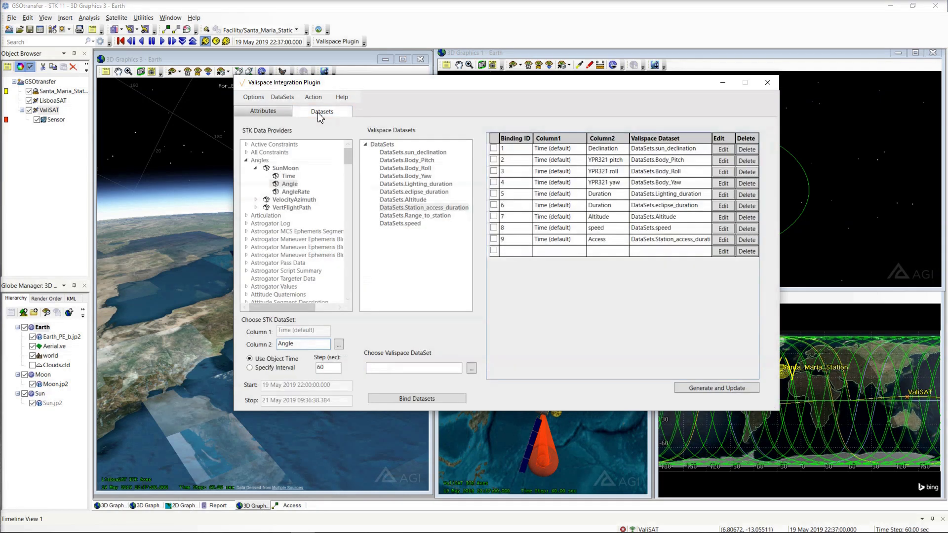
Step: Select the Lighting_duration, eclipse_duration, Station_access_duration and sun_declination bindings for update
left_click(493, 194)
left_click(493, 205)
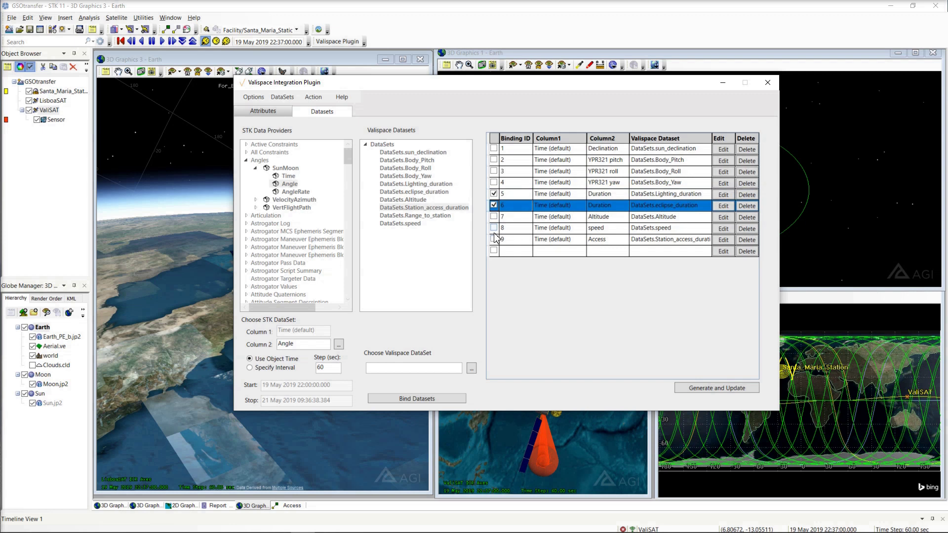
left_click(493, 239)
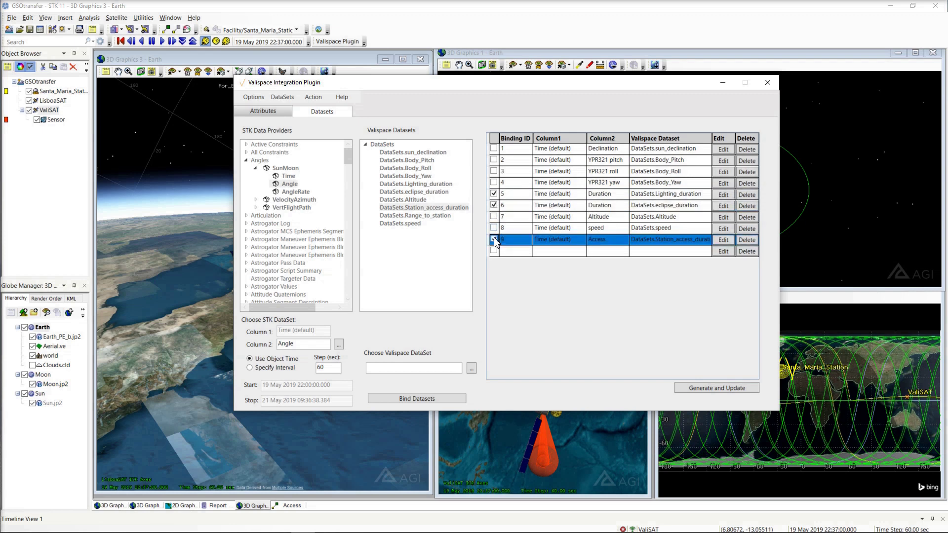
left_click(493, 148)
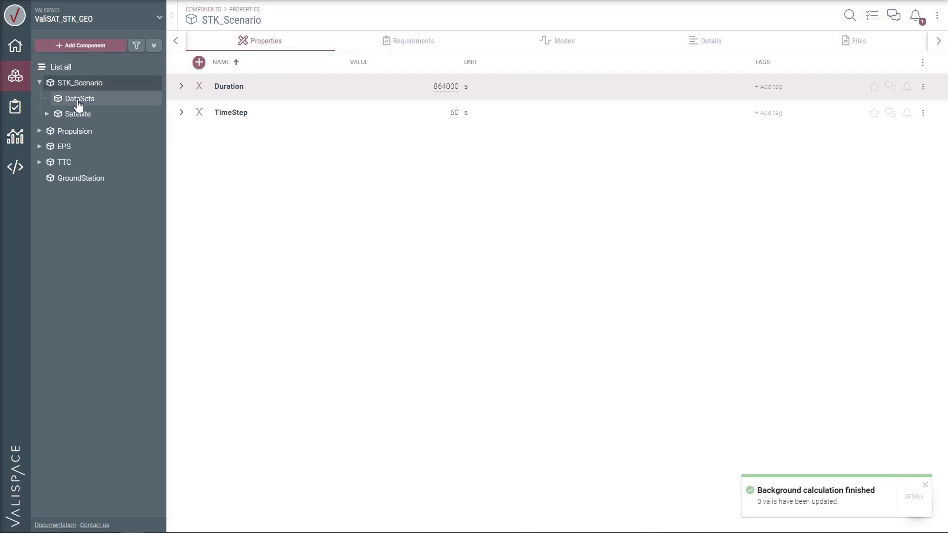
Step: Inspect the sun_declination and Lighting_duration tables and charts in the DataSets component
left_click(78, 100)
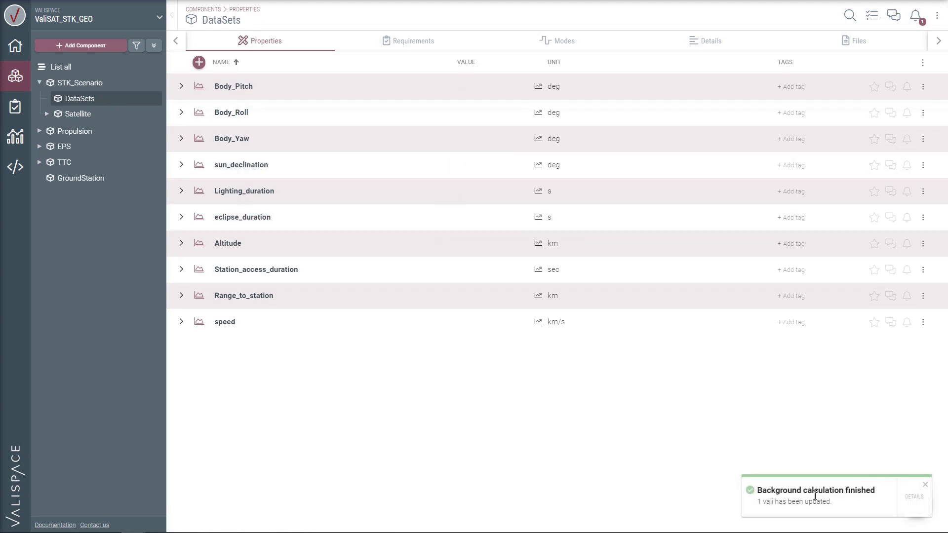
left_click(181, 165)
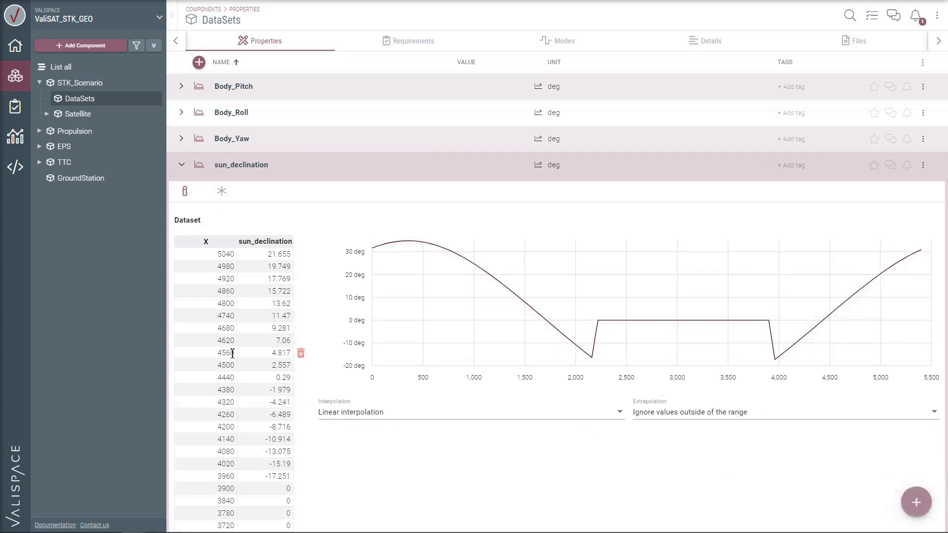
left_click(181, 165)
left_click(181, 191)
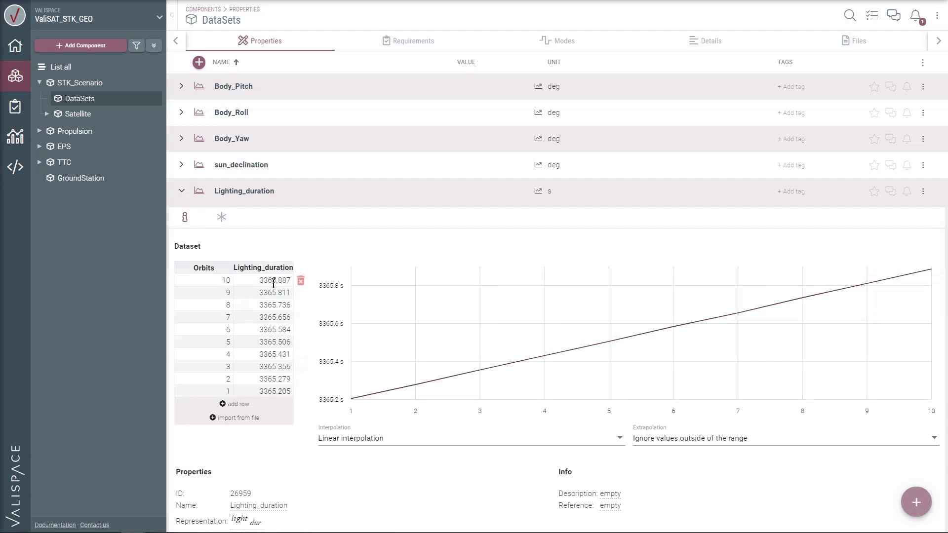
left_click(181, 191)
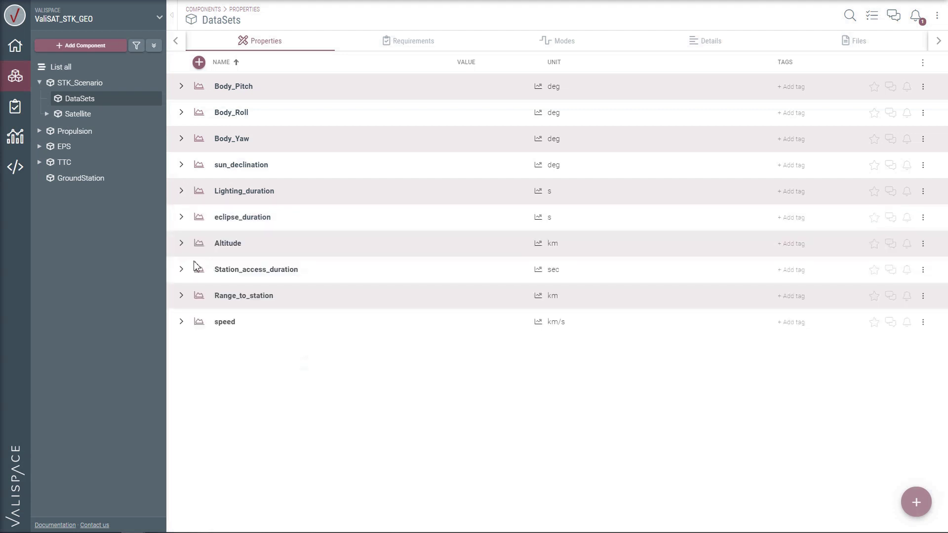
Step: Inspect the eclipse_duration and Station_access_duration tables and charts
left_click(181, 216)
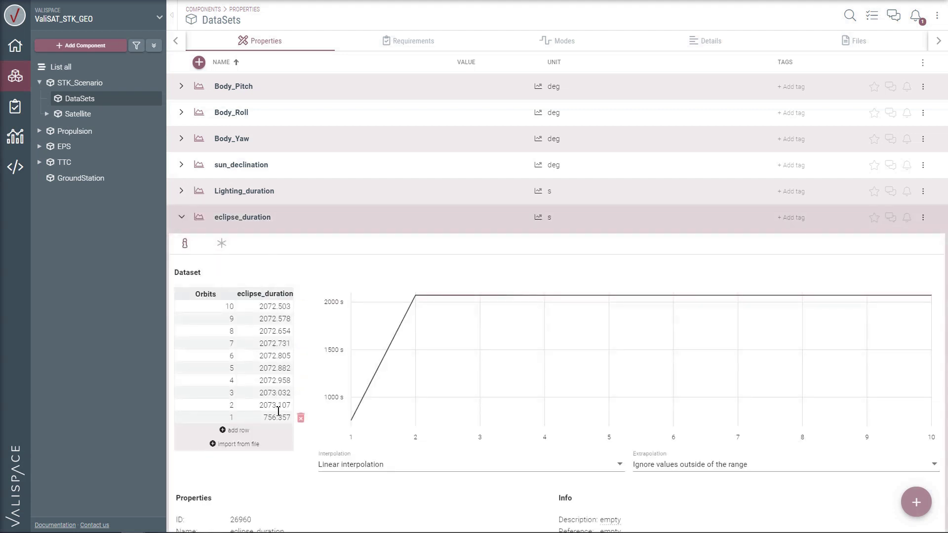
left_click(181, 217)
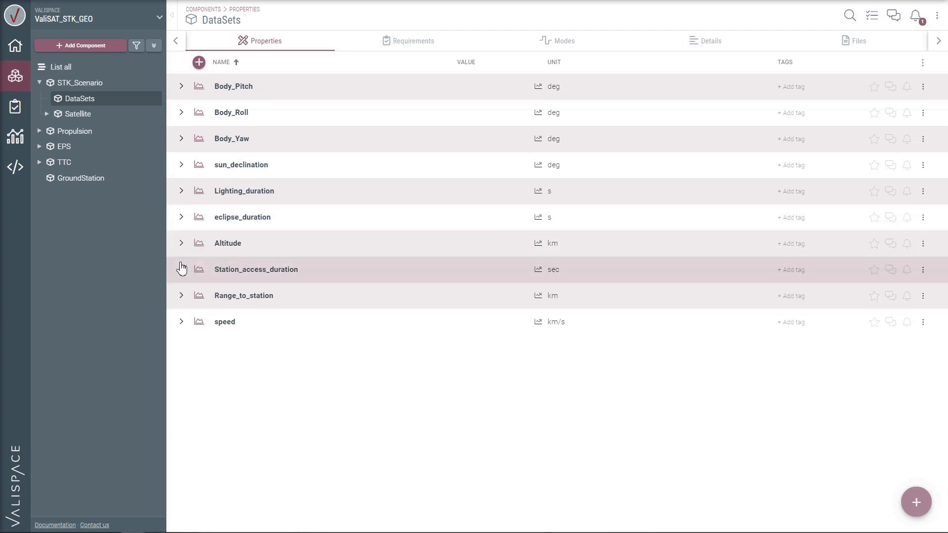
left_click(182, 268)
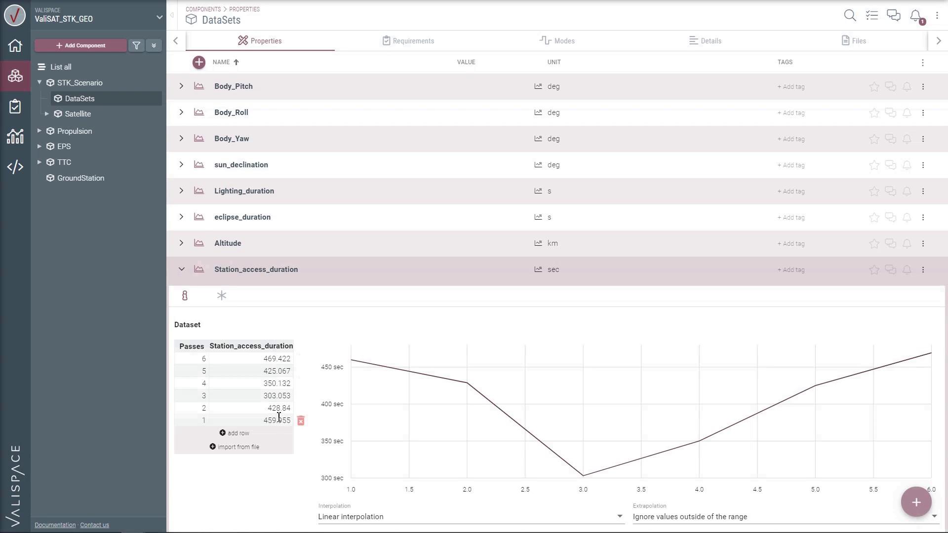
left_click(181, 269)
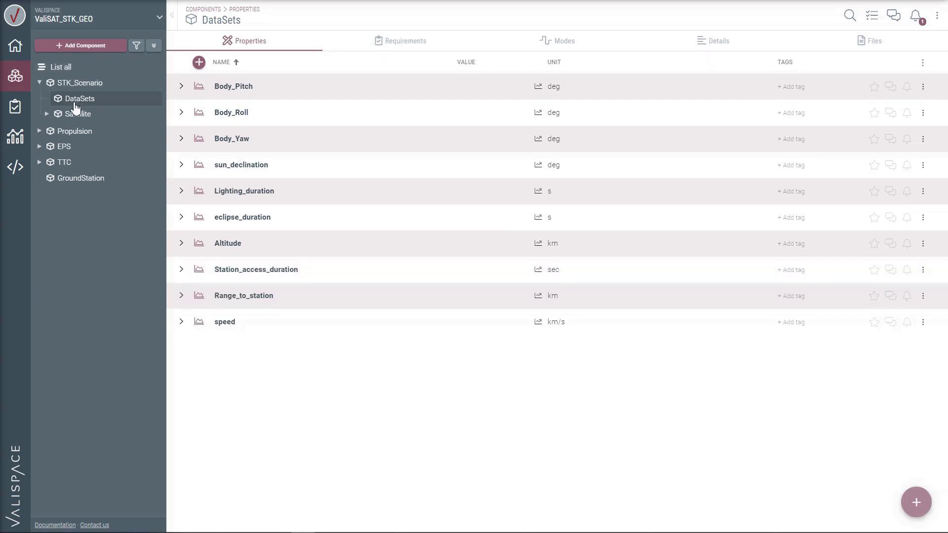
Step: Inspect Capacity_bat's formula and dataset in the EPS > Battery component
left_click(72, 149)
left_click(73, 164)
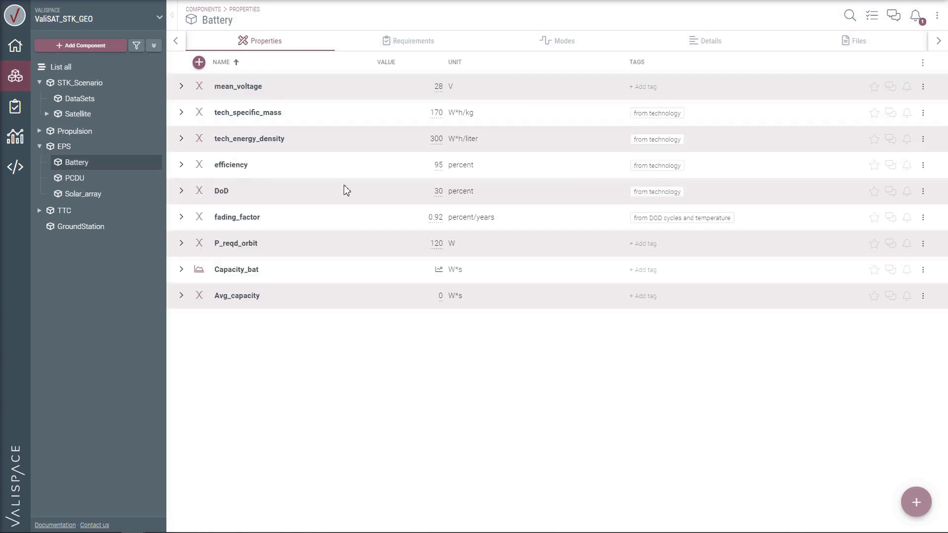
left_click(182, 270)
scroll(220, 400, "down", 2)
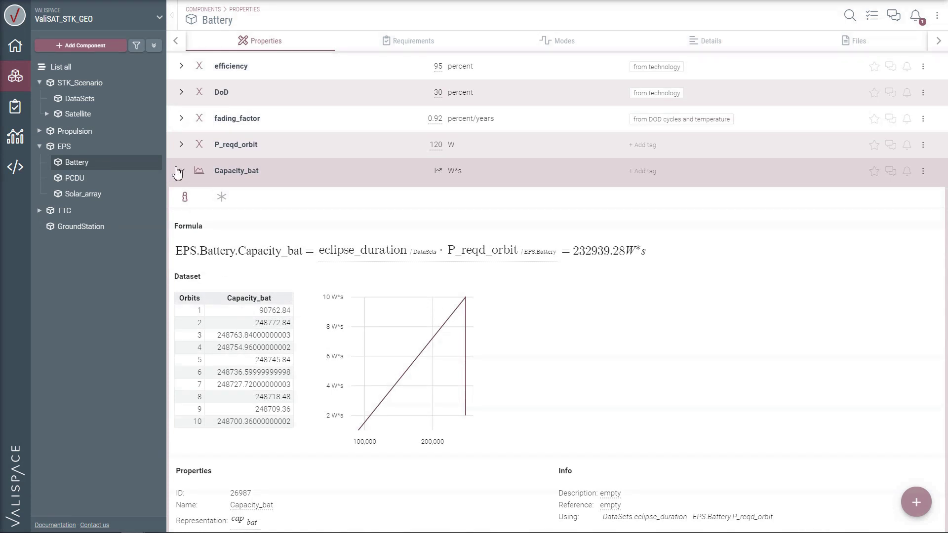
left_click(182, 171)
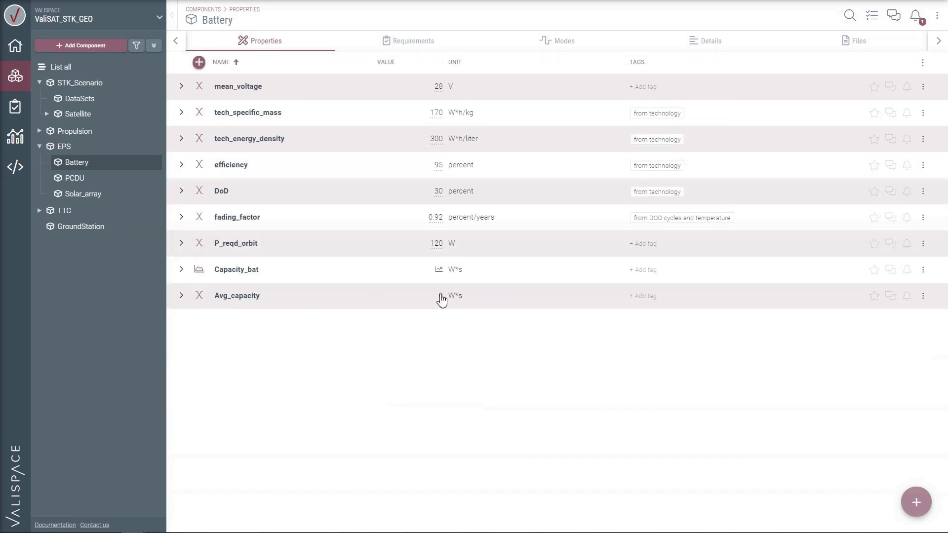
Step: Set Battery's Avg_capacity to aod(Capacity_bat) in W*hr, giving 64.705356 W*hr
left_click(438, 296)
type("aod(")
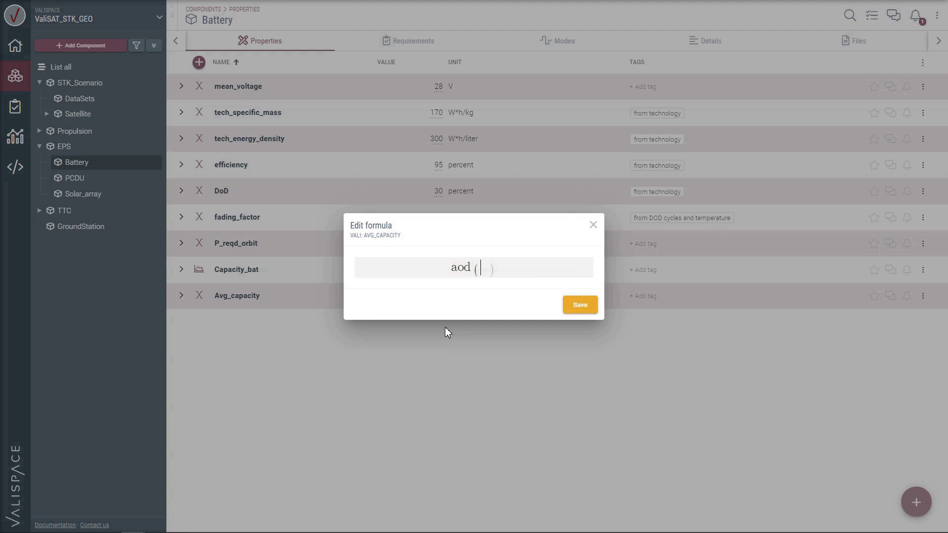
type("Cap")
left_click(437, 304)
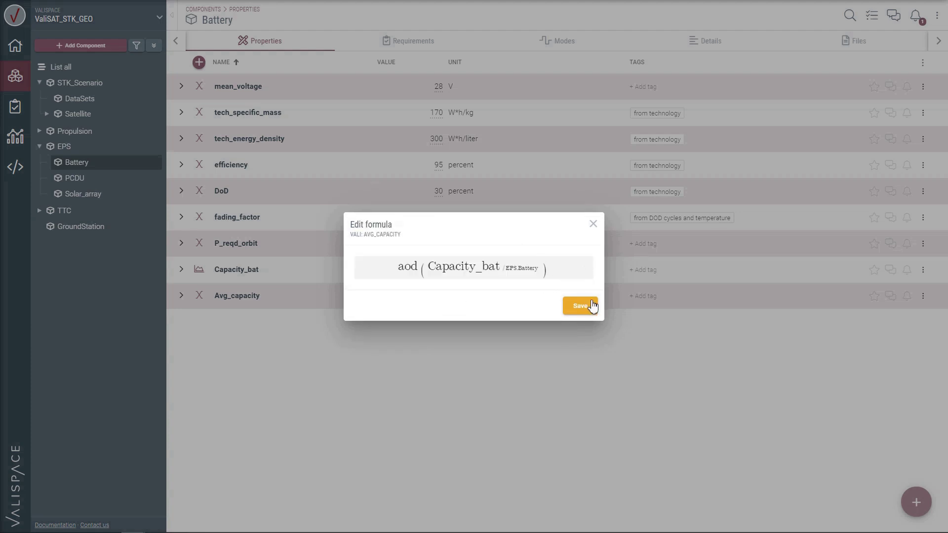
left_click(587, 305)
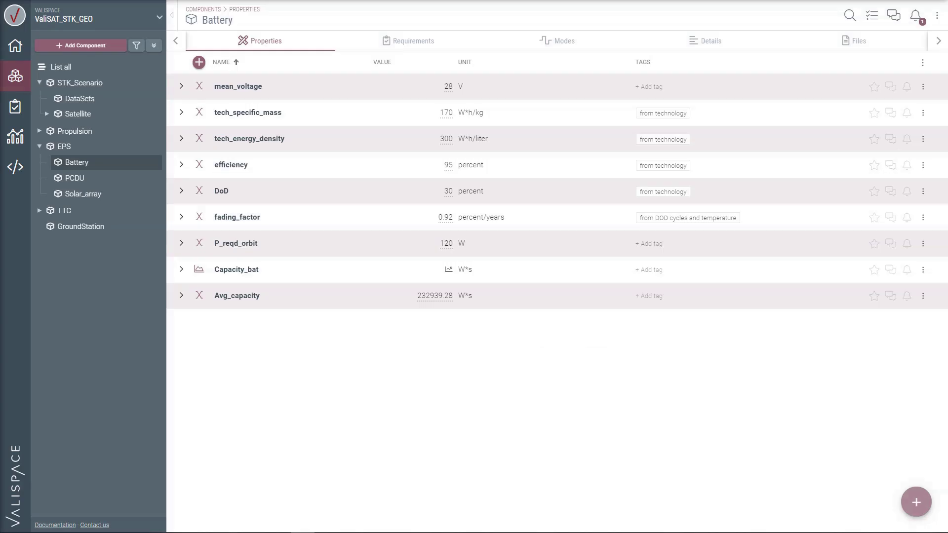
left_click(484, 297)
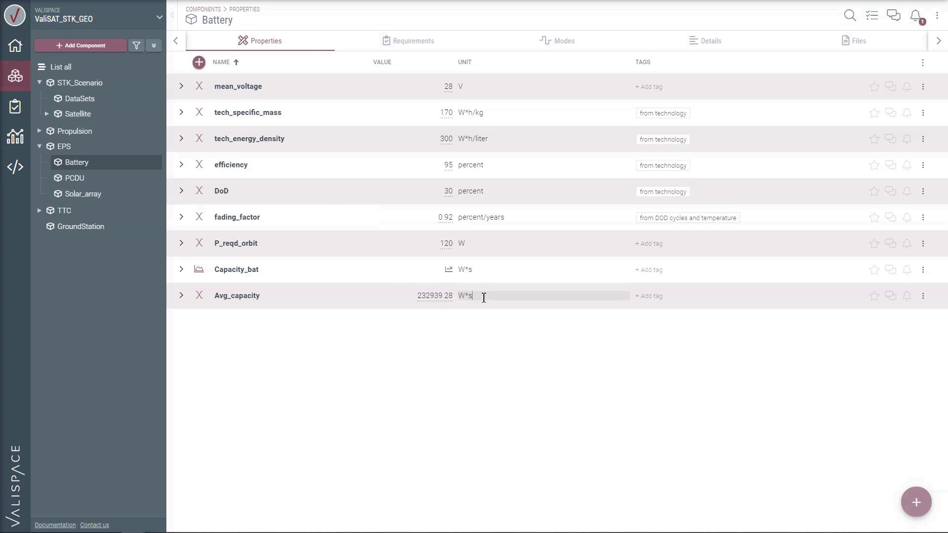
type("hr")
key("Return")
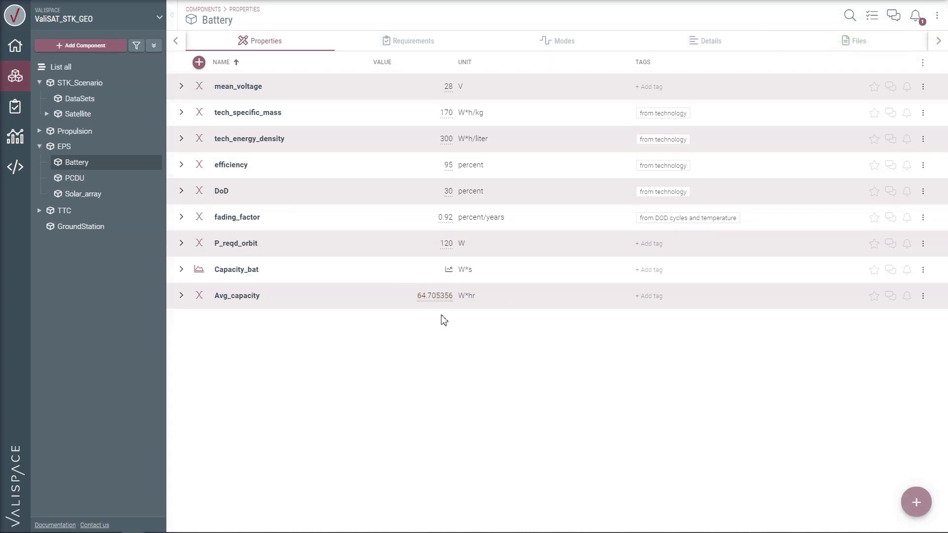
left_click(54, 212)
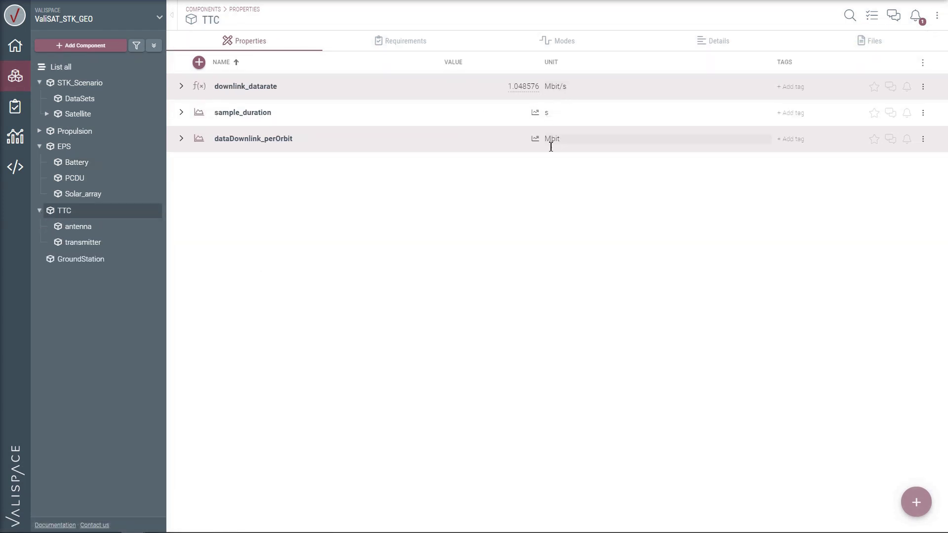
Step: Fill dataDownlink_perOrbit's missing term with DataSets.Station_access_duration, multiplying it by downlink_datarate
left_click(182, 139)
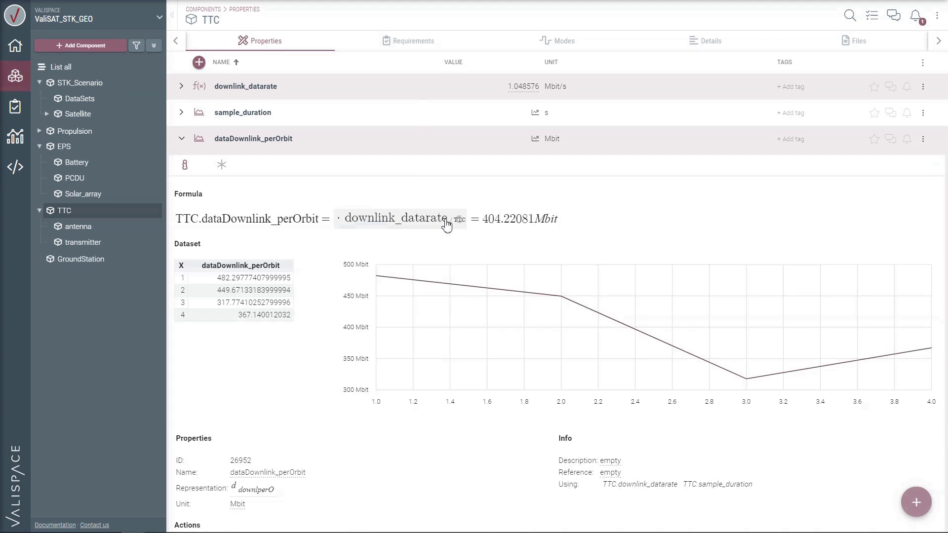
left_click(447, 223)
type("stat")
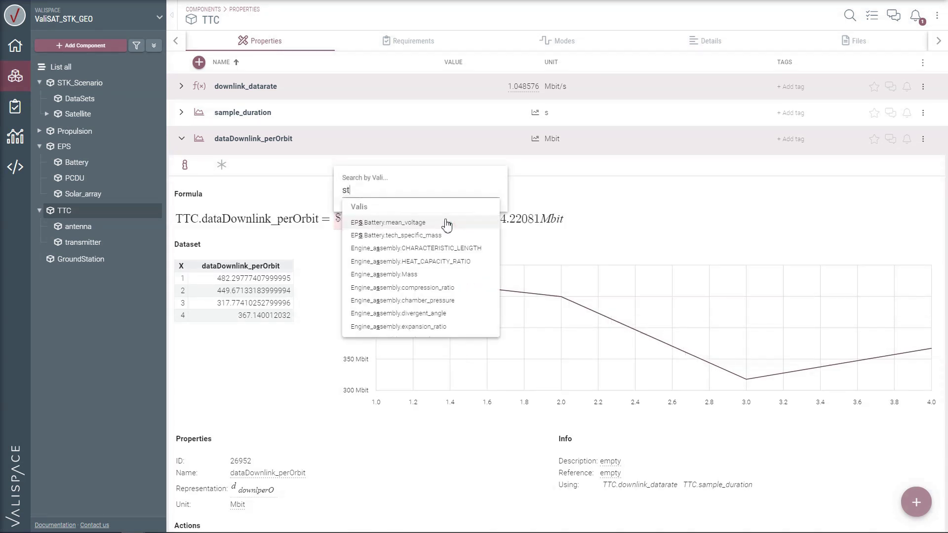
left_click(447, 223)
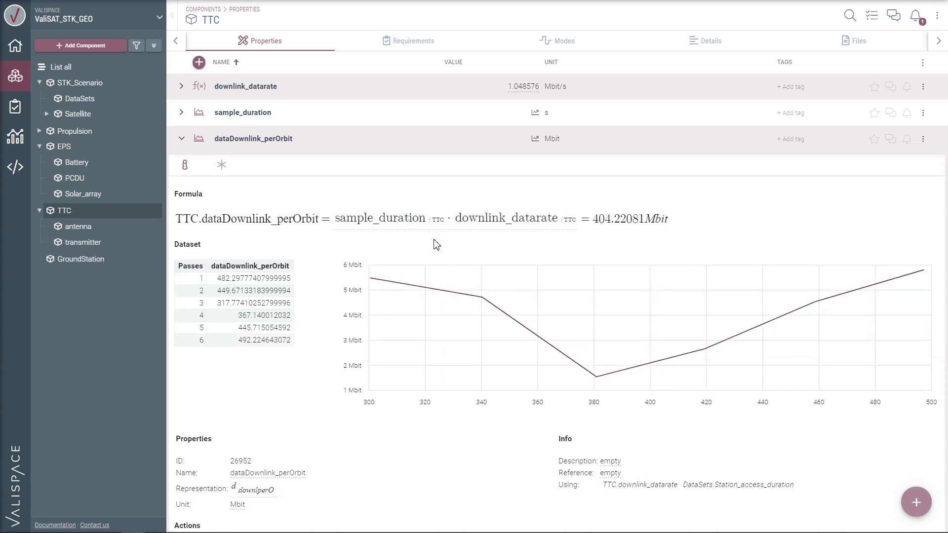
Step: Check the Analysis report's 64.7054 W*hr battery capacity and 425.804 Mbit telemetry volume
left_click(180, 140)
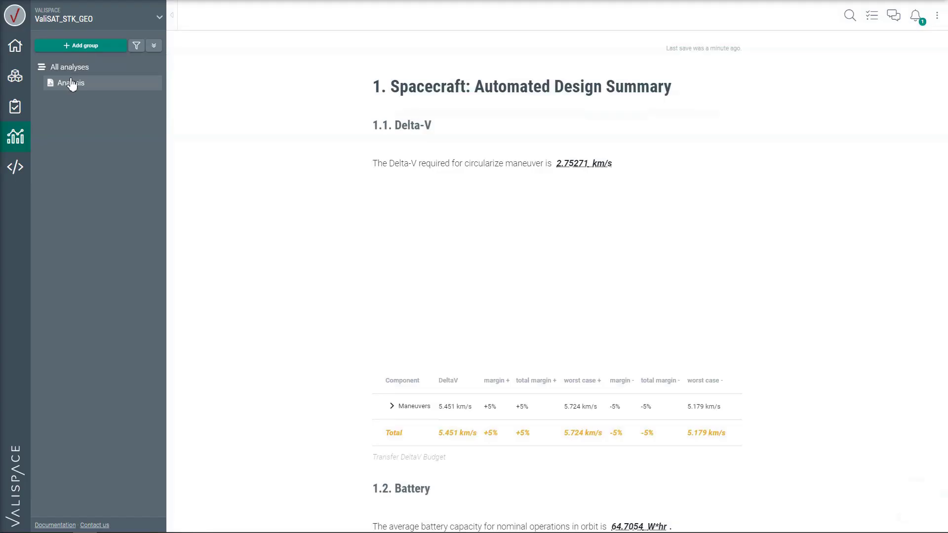
mouse_move(568, 174)
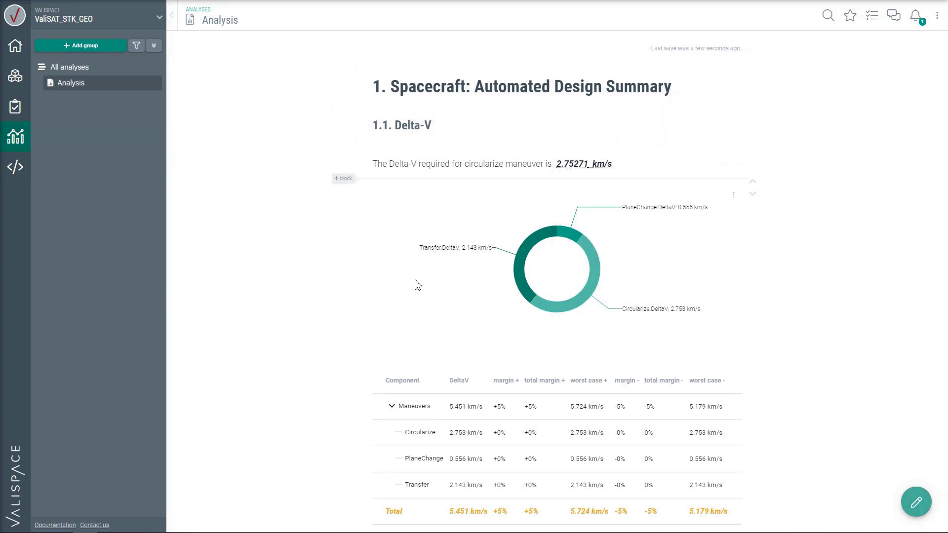
scroll(417, 285, "down", 4)
scroll(498, 344, "down", 3)
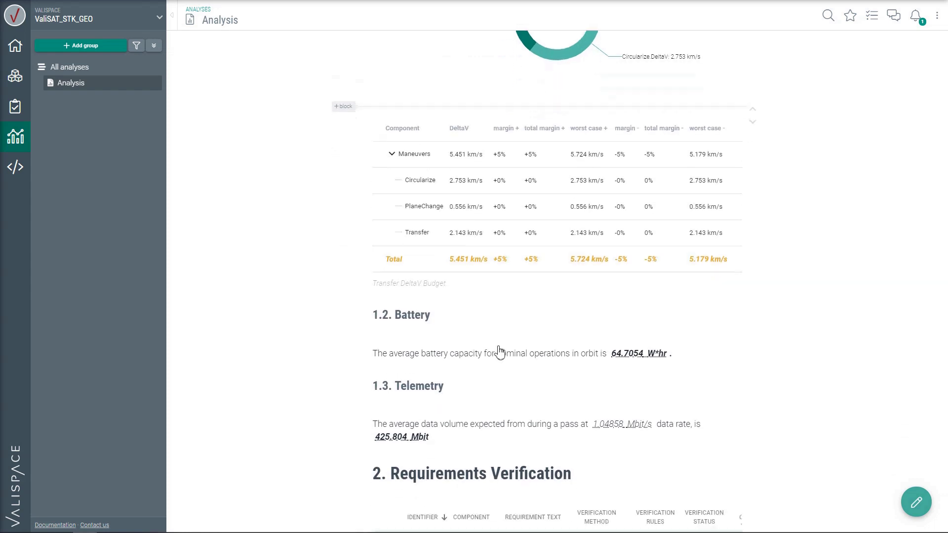
mouse_move(634, 265)
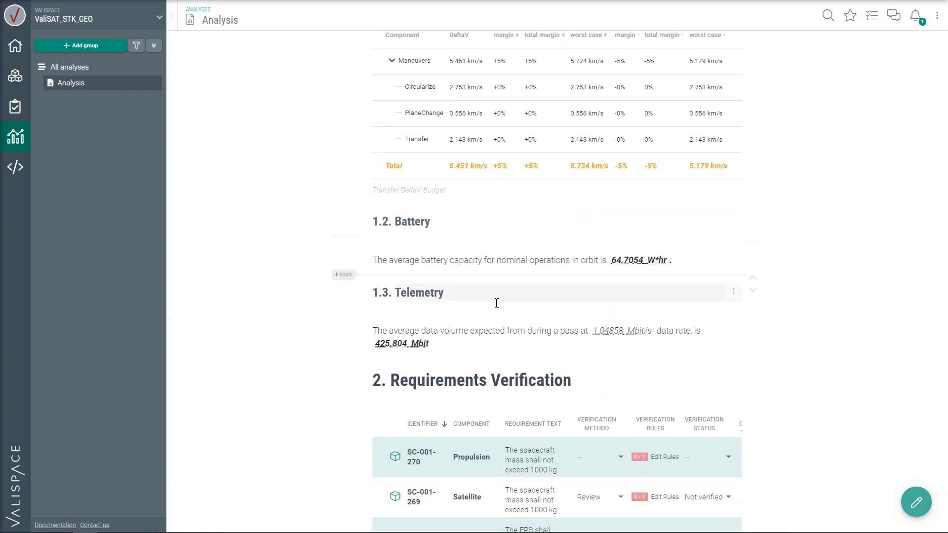
scroll(402, 313, "down", 1)
mouse_move(411, 302)
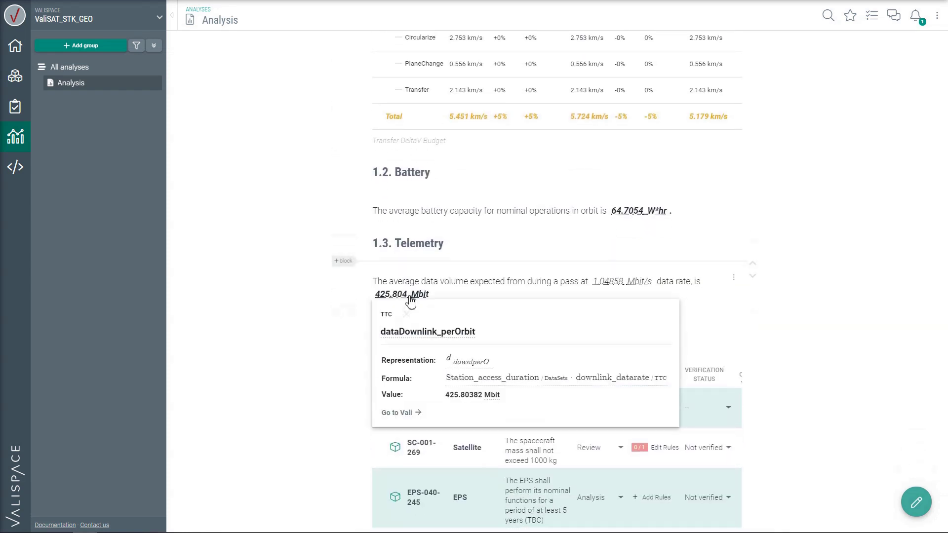